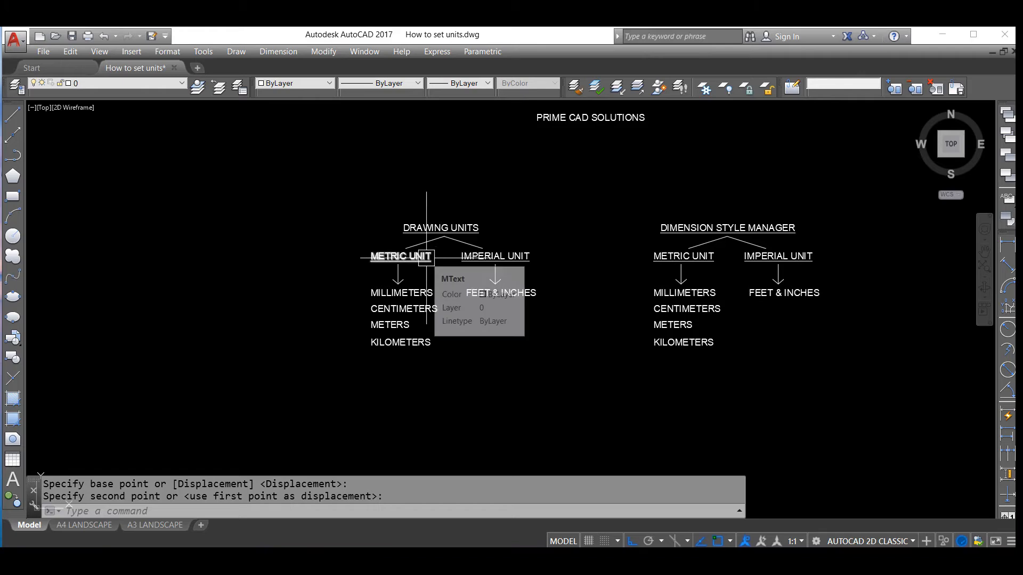
Examine the chart of metric and imperial options for drawing units and dimension styles, and the dimensioned MM DRAWING profile
{"action": "scroll", "coordinate": [421, 265], "scroll_direction": "up", "scroll_amount": 1}
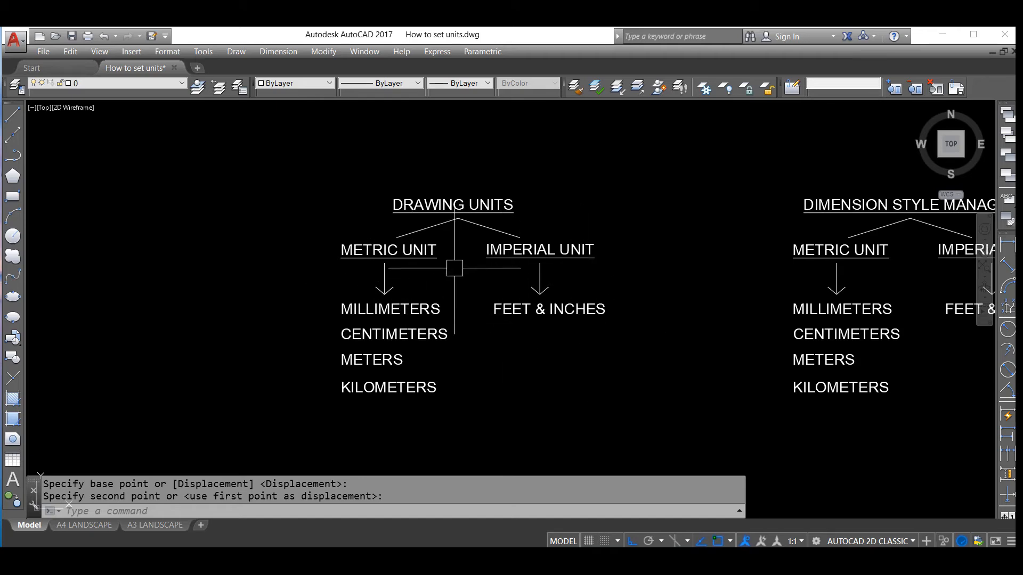
{"action": "scroll", "coordinate": [576, 267], "scroll_direction": "down", "scroll_amount": 3}
{"action": "scroll", "coordinate": [532, 235], "scroll_direction": "up", "scroll_amount": 5}
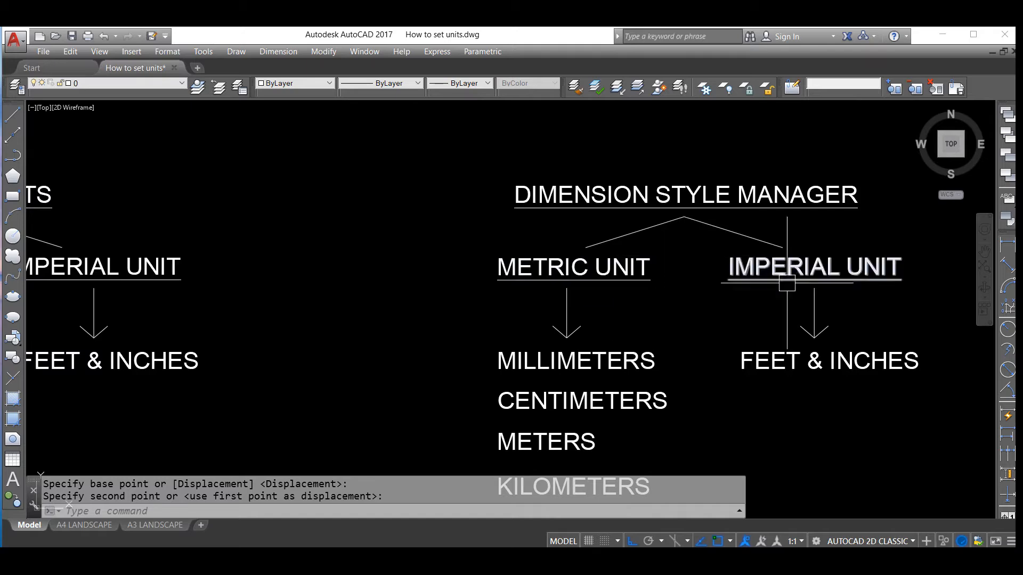
{"action": "scroll", "coordinate": [599, 275], "scroll_direction": "down", "scroll_amount": 3}
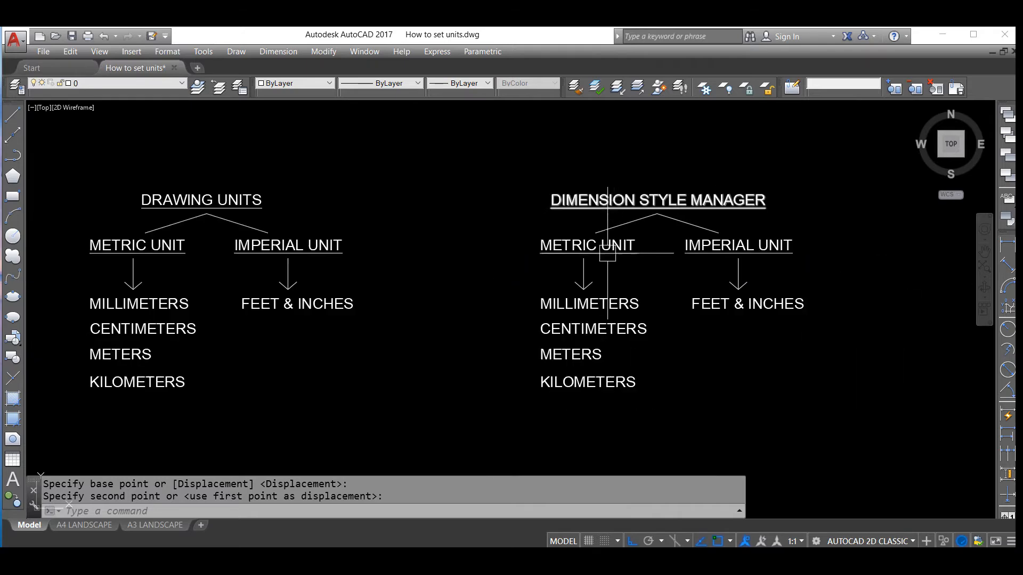
{"action": "scroll", "coordinate": [611, 255], "scroll_direction": "up", "scroll_amount": 3}
{"action": "middle_click_drag", "start_coordinate": [611, 256], "coordinate": [650, 222]}
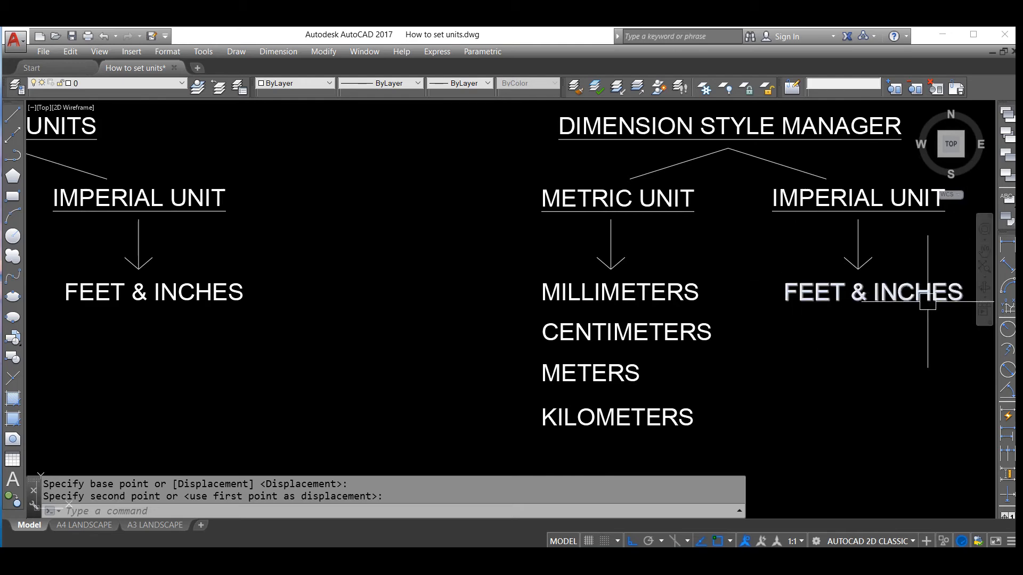
{"action": "scroll", "coordinate": [605, 264], "scroll_direction": "down", "scroll_amount": 4}
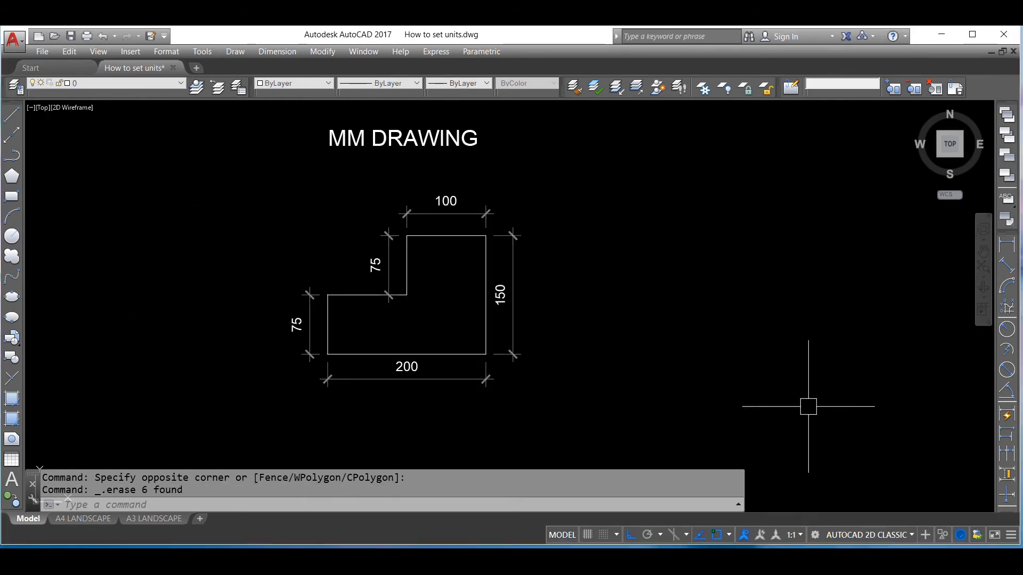
{"action": "scroll", "coordinate": [807, 406], "scroll_direction": "down", "scroll_amount": 1}
{"action": "scroll", "coordinate": [593, 327], "scroll_direction": "up", "scroll_amount": 2}
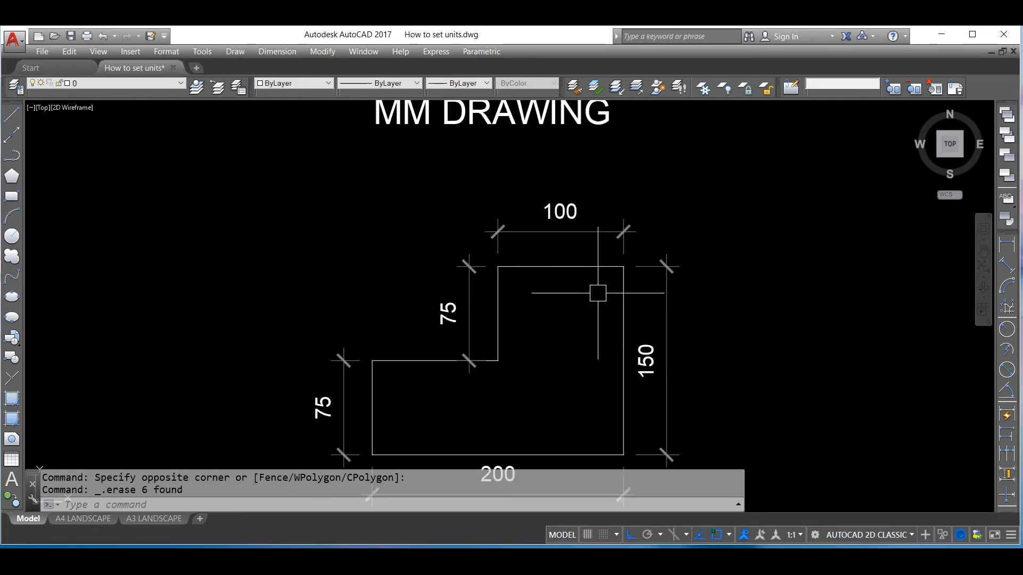
{"action": "scroll", "coordinate": [600, 309], "scroll_direction": "down", "scroll_amount": 1}
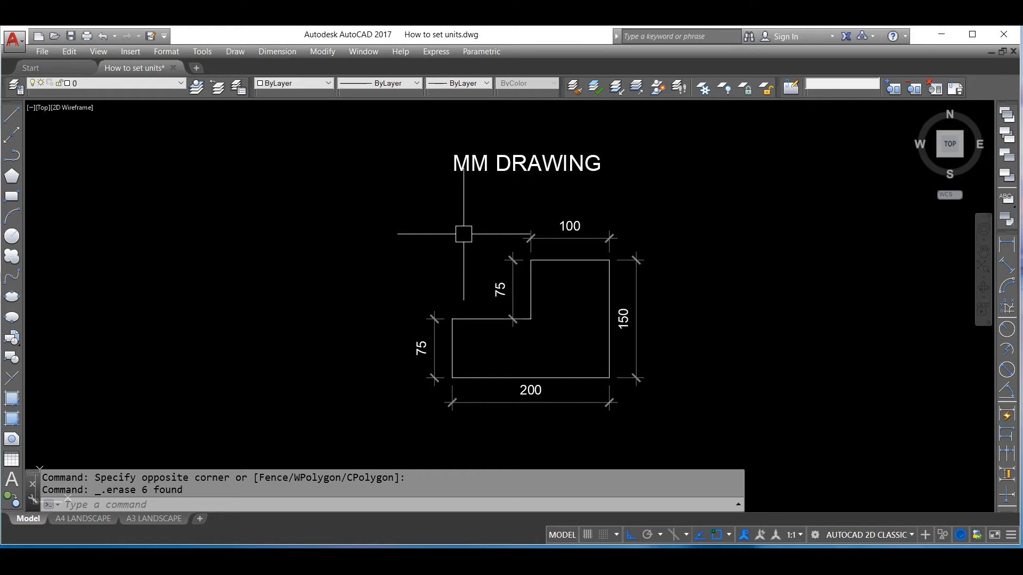
{"action": "type", "text": "UNITS"}
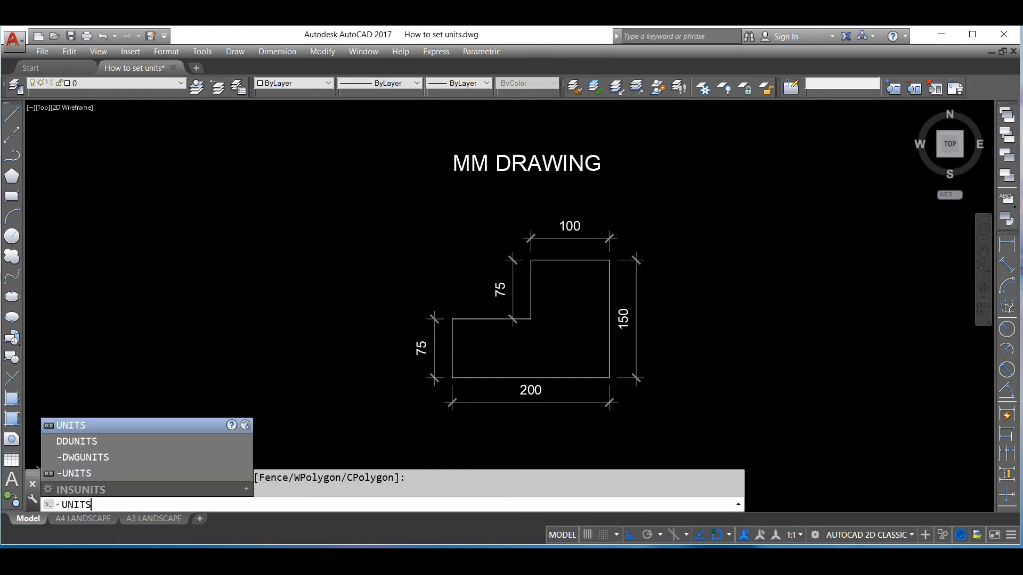
{"action": "key", "text": "Return"}
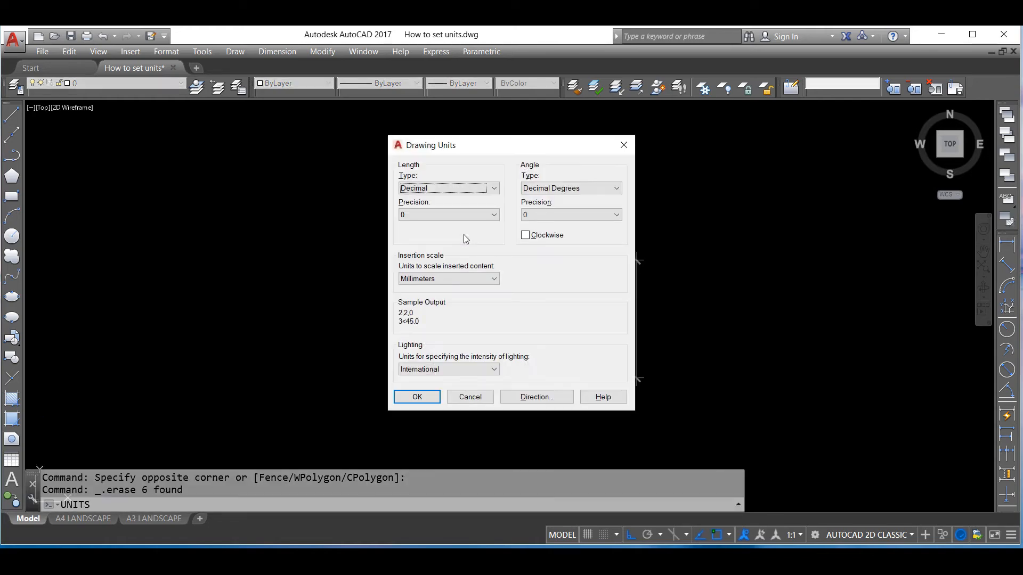
{"action": "left_click", "coordinate": [622, 145]}
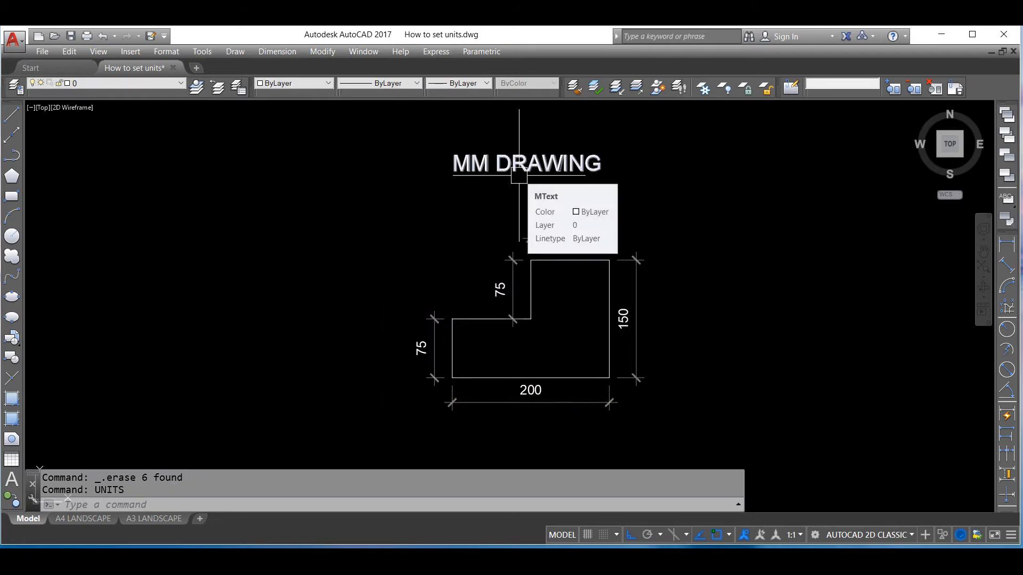
Configure the drawing units with Decimal length type, length precision 0 and Millimeters as the insertion scale
{"action": "type", "text": "UN"}
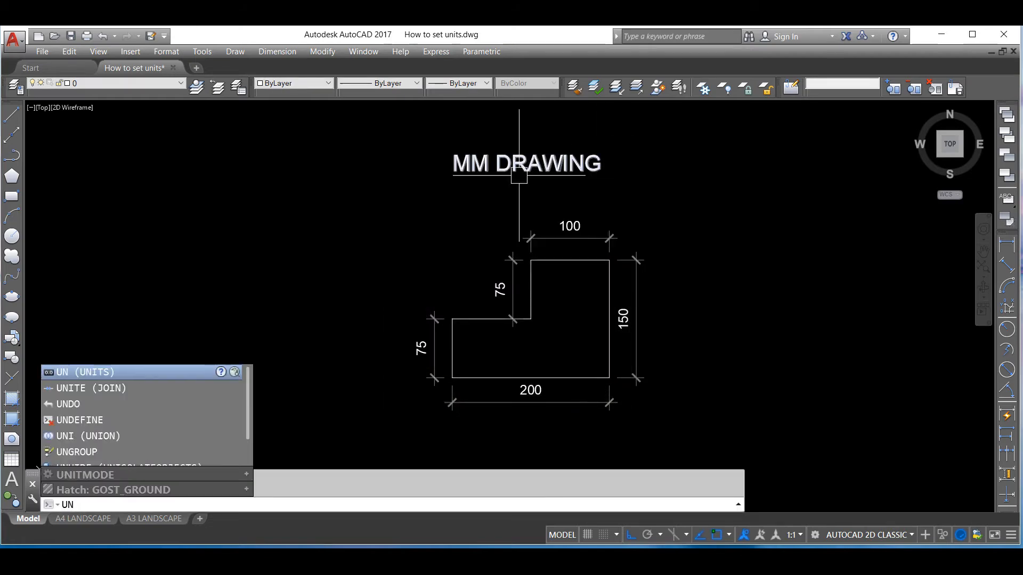
{"action": "key", "text": "Return"}
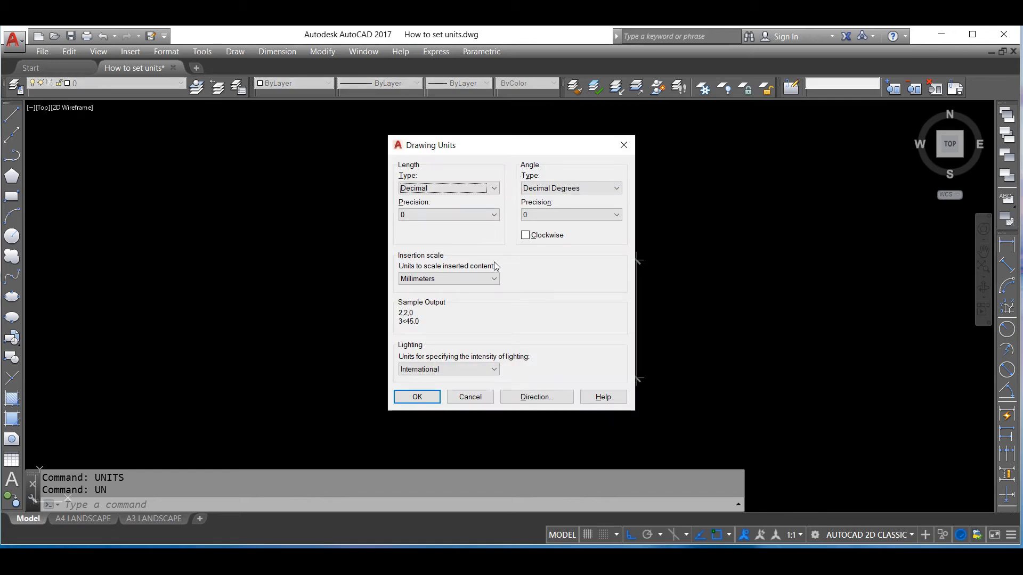
{"action": "left_click", "coordinate": [458, 193]}
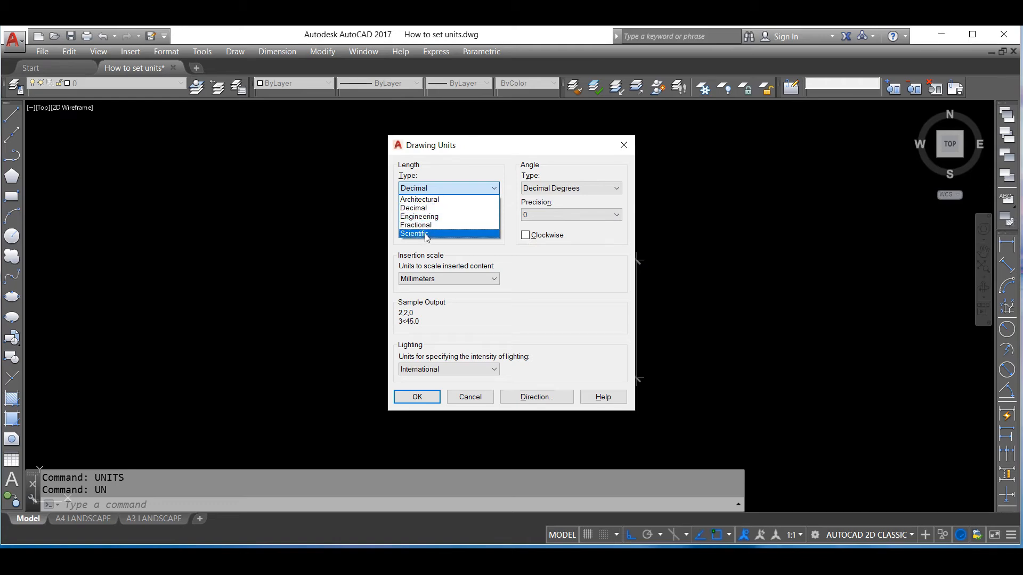
{"action": "left_click", "coordinate": [465, 207]}
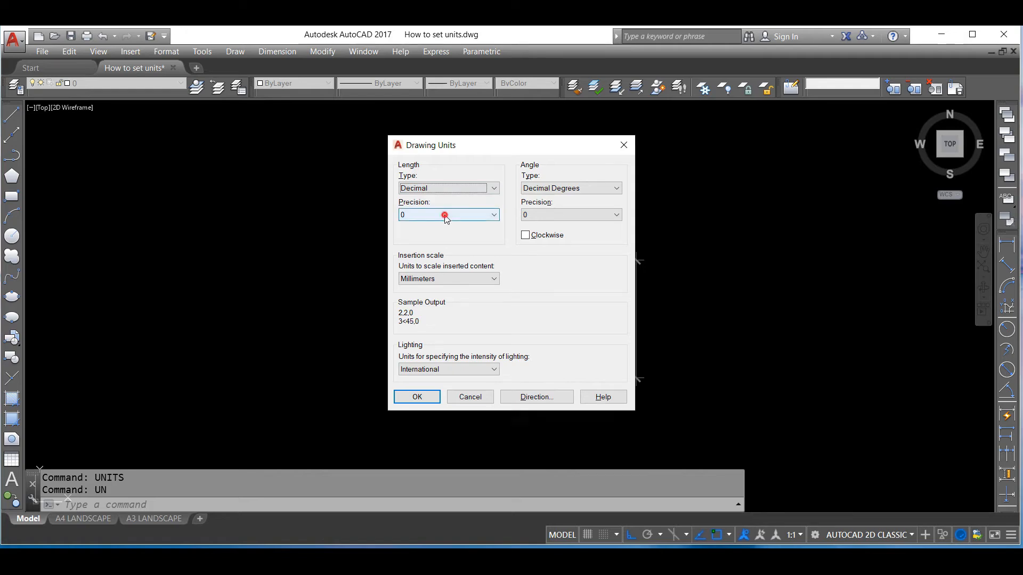
{"action": "left_click", "coordinate": [444, 215]}
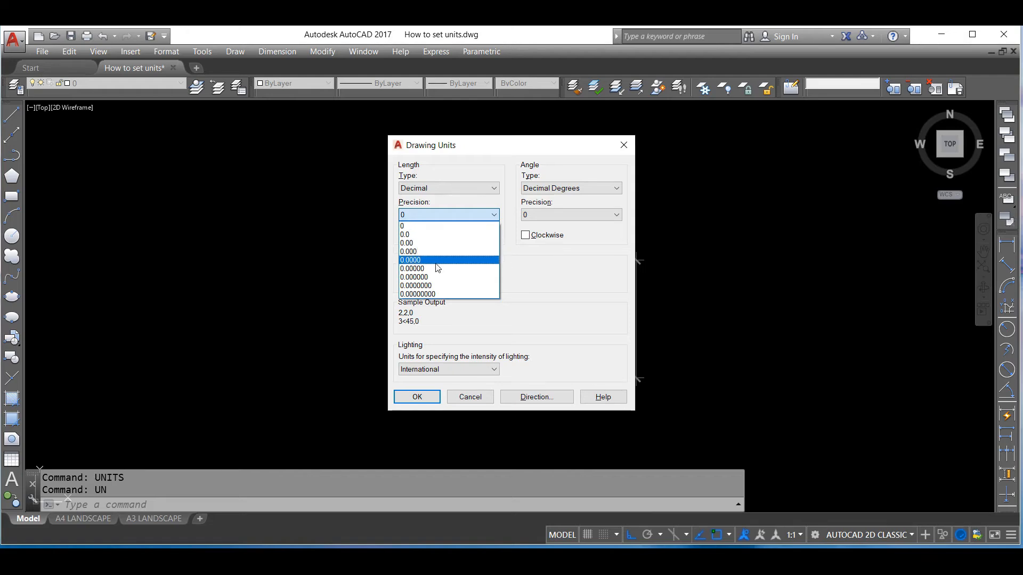
{"action": "left_click", "coordinate": [425, 226]}
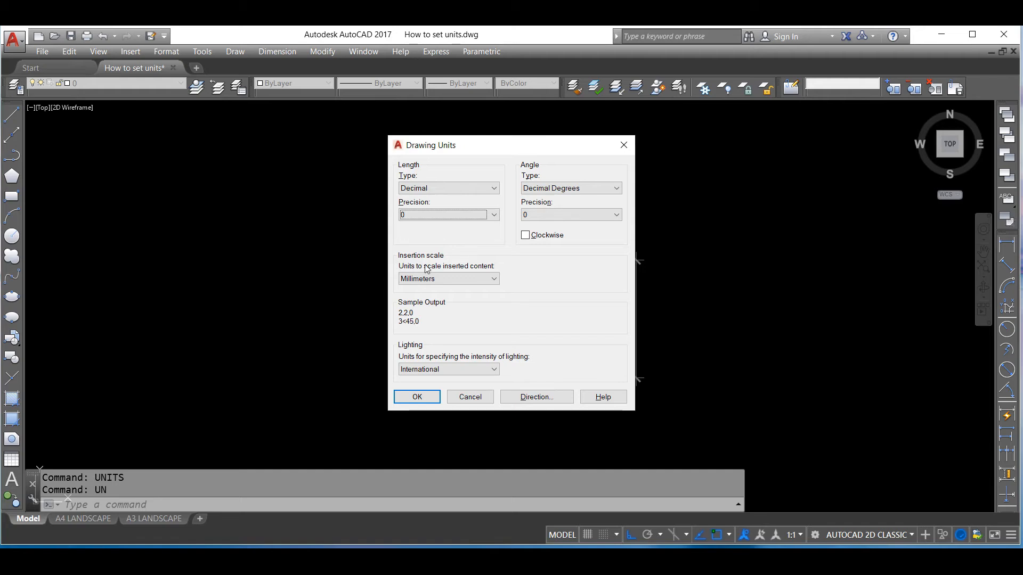
{"action": "left_click", "coordinate": [489, 281]}
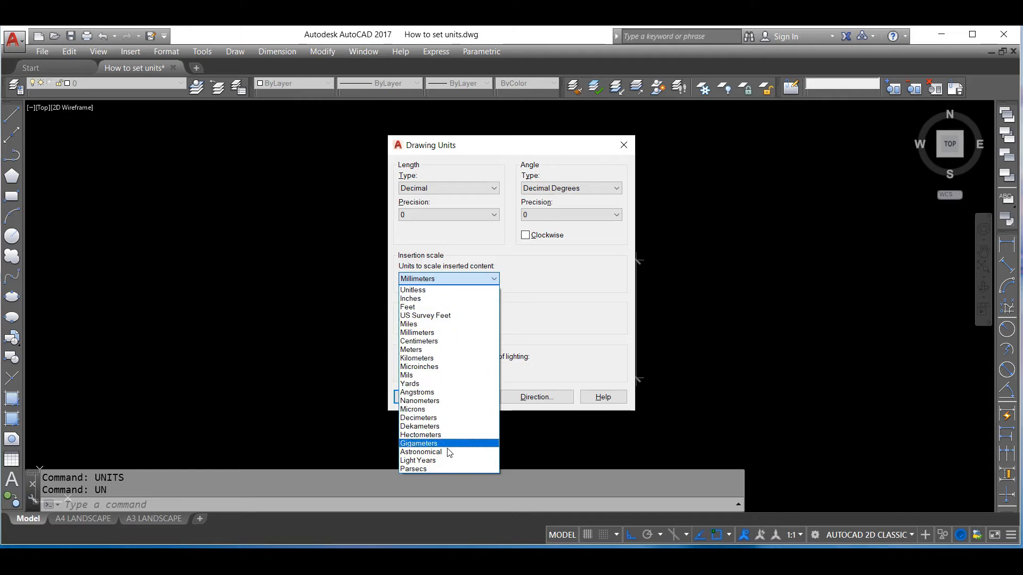
{"action": "left_click", "coordinate": [431, 336]}
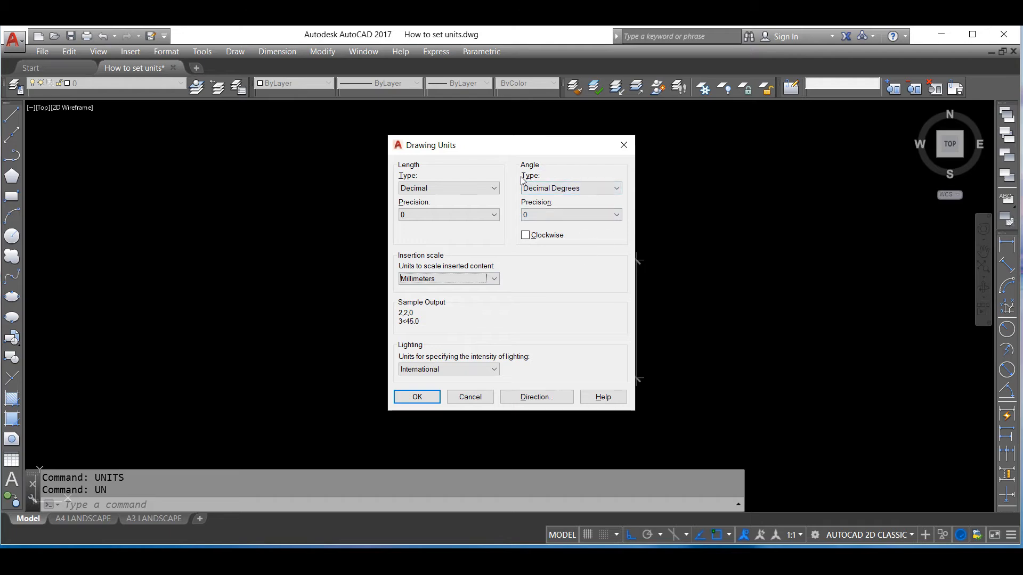
Set the angle type to Decimal Degrees, keep the lighting units at International, and accept the drawing units
{"action": "left_click", "coordinate": [581, 190]}
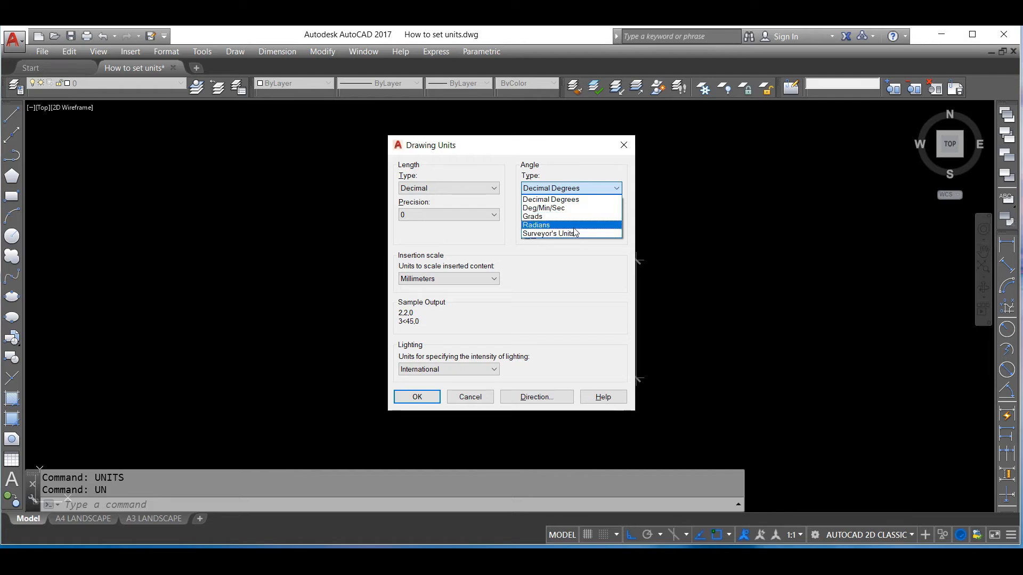
{"action": "left_click", "coordinate": [569, 201]}
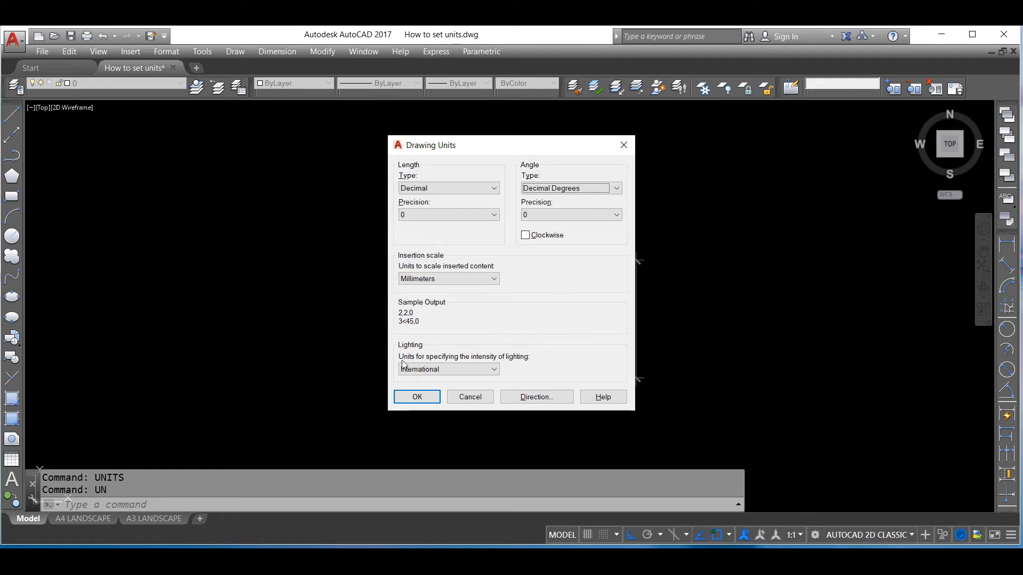
{"action": "left_click", "coordinate": [447, 371]}
{"action": "left_click", "coordinate": [448, 371]}
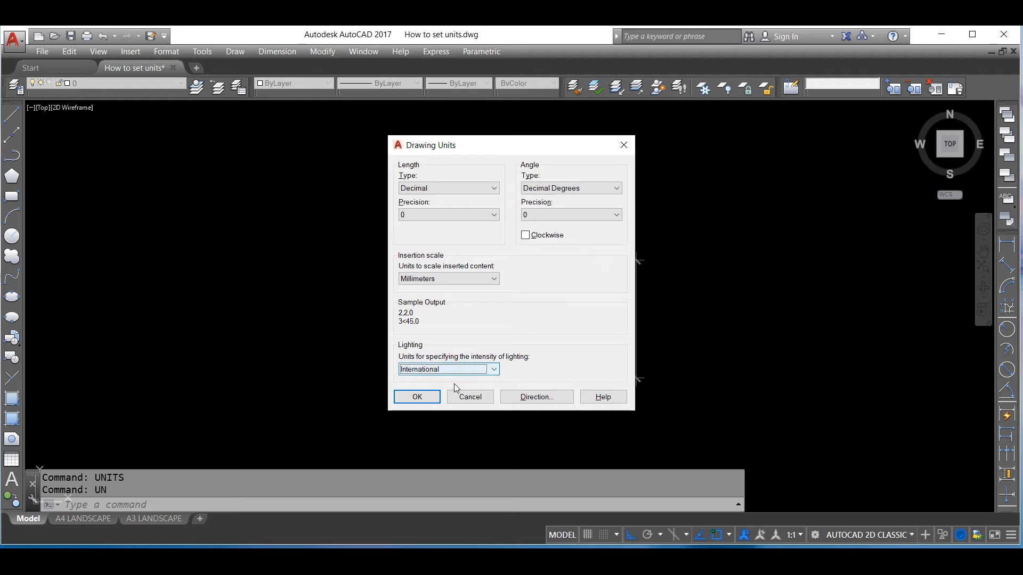
{"action": "left_click", "coordinate": [424, 399]}
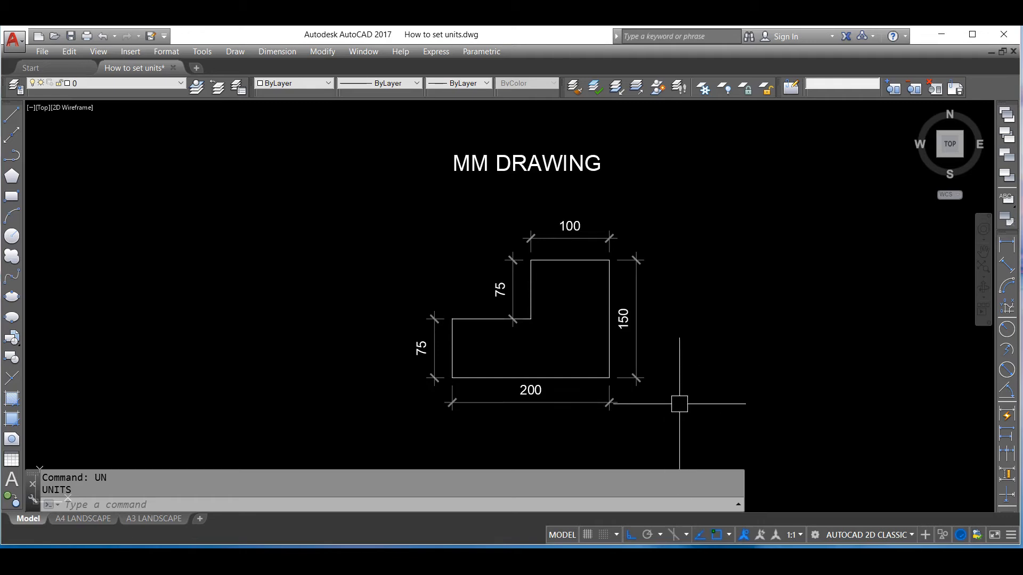
Draw a 200 mm horizontal line running rightward in the empty area beside the dimensioned profile, with Ortho on
{"action": "scroll", "coordinate": [511, 308], "scroll_direction": "down", "scroll_amount": 2}
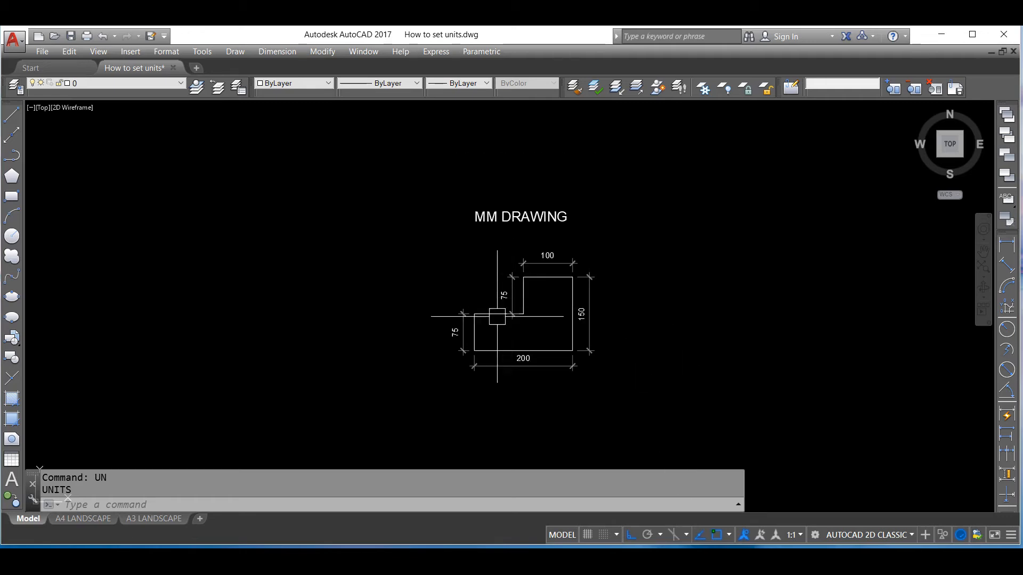
{"action": "scroll", "coordinate": [678, 346], "scroll_direction": "up", "scroll_amount": 2}
{"action": "scroll", "coordinate": [515, 316], "scroll_direction": "down", "scroll_amount": 5}
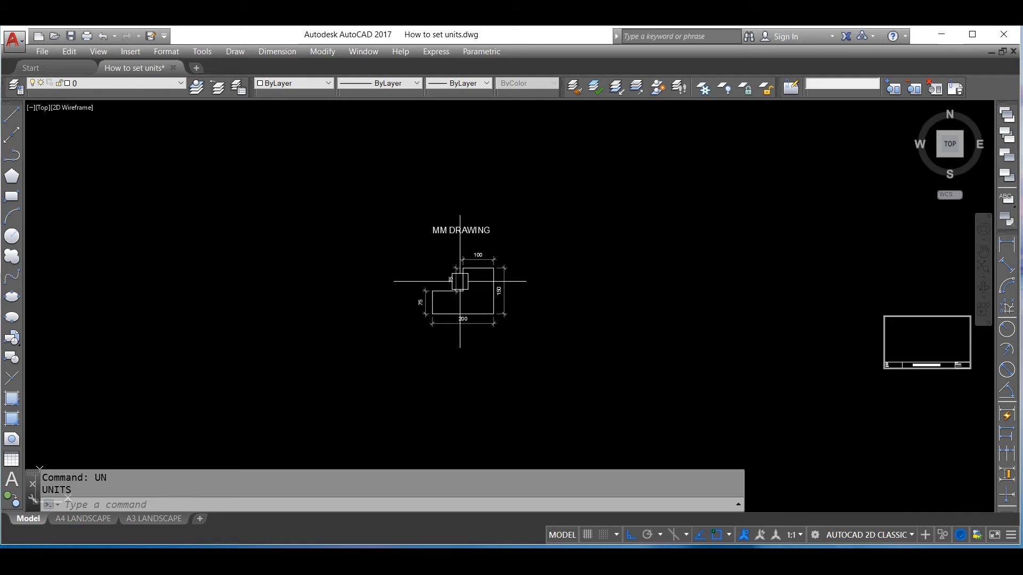
{"action": "scroll", "coordinate": [603, 332], "scroll_direction": "up", "scroll_amount": 3}
{"action": "type", "text": "LINE"}
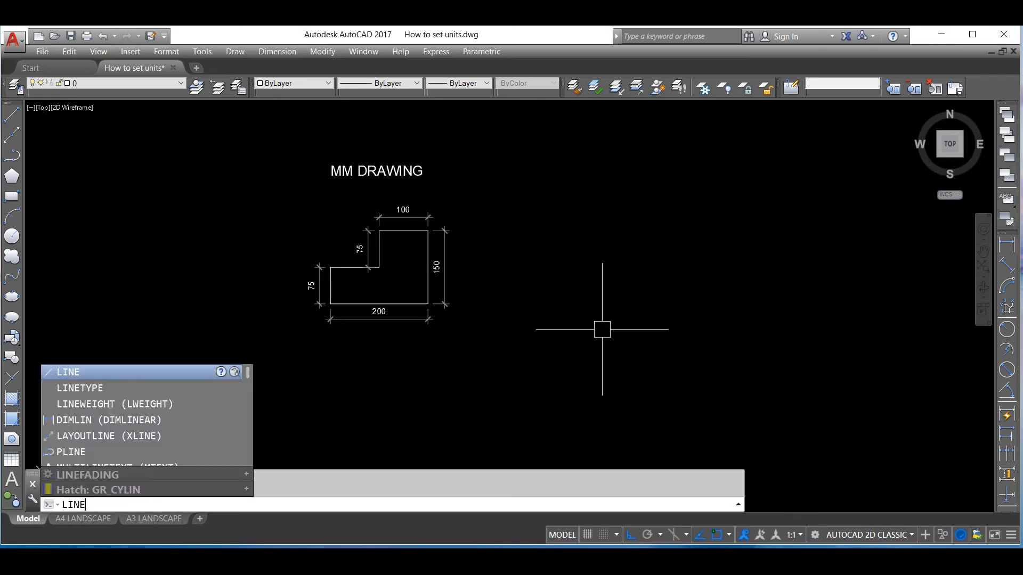
{"action": "key", "text": "Return"}
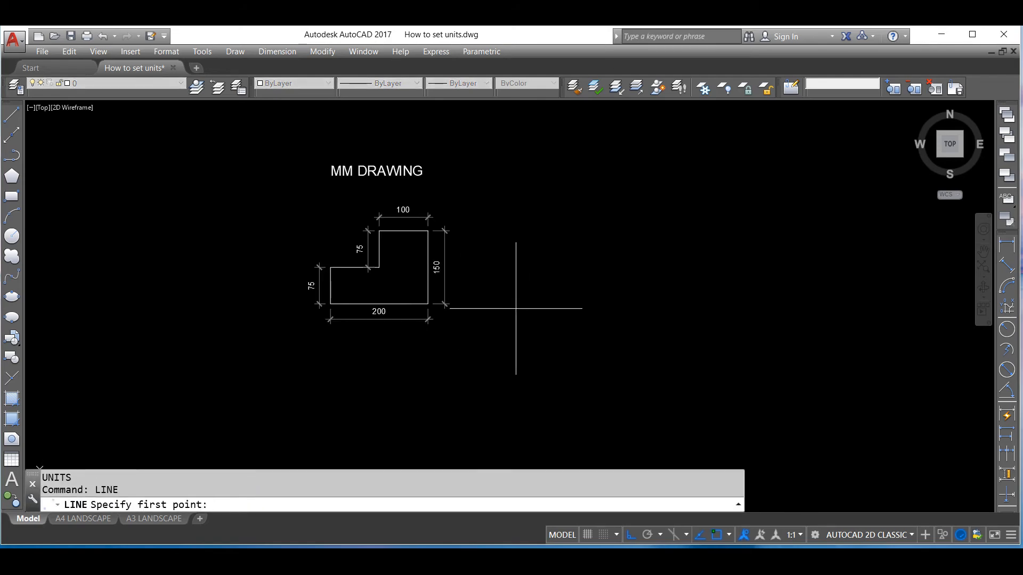
{"action": "left_click", "coordinate": [522, 303]}
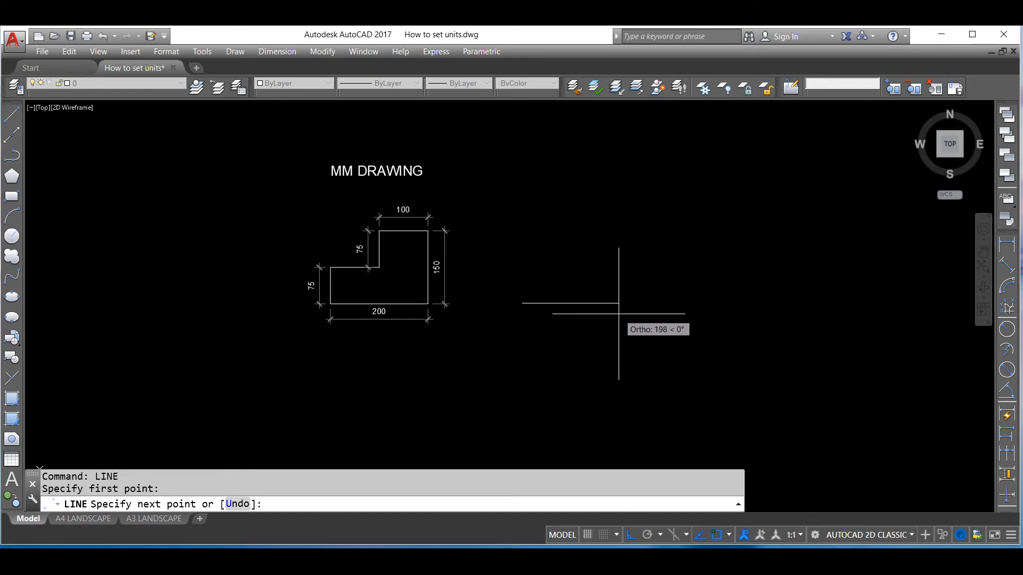
{"action": "key", "text": "F8"}
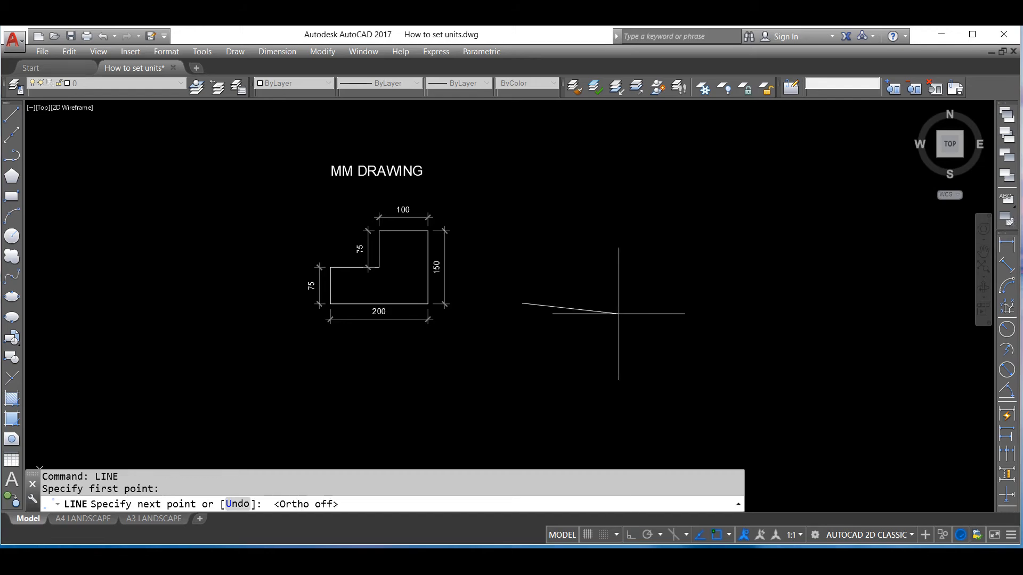
{"action": "key", "text": "F8"}
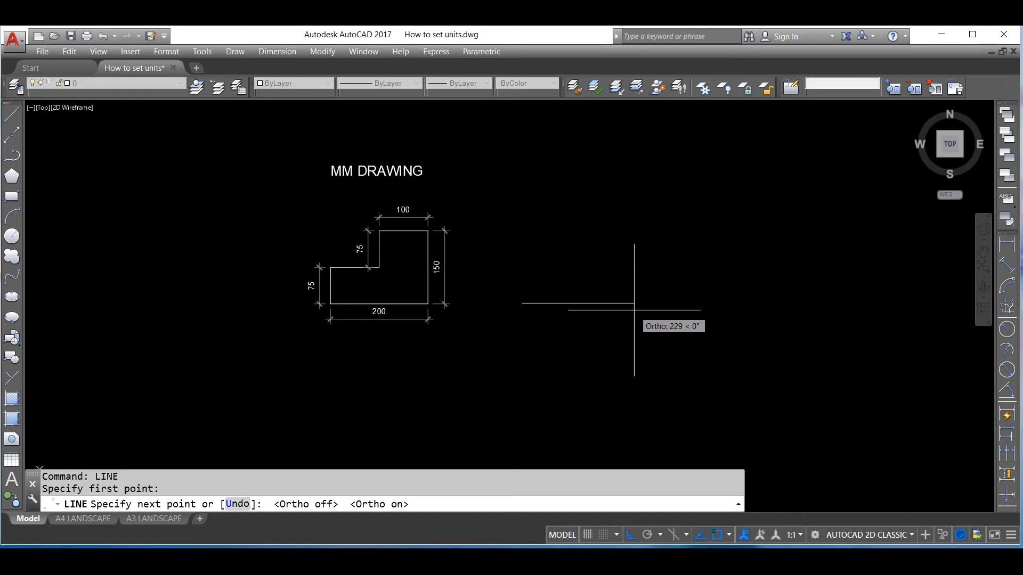
{"action": "type", "text": "200"}
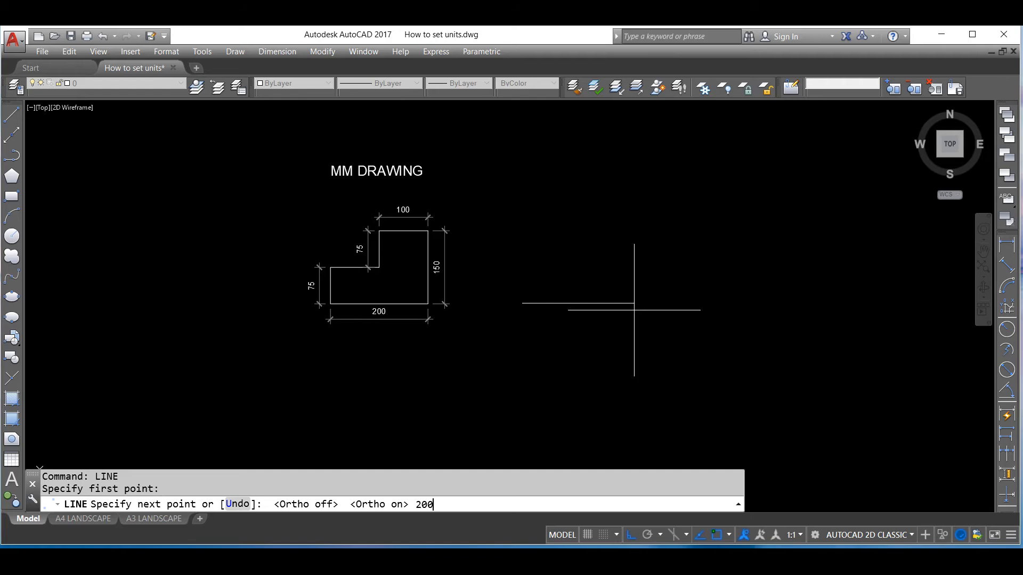
{"action": "key", "text": "Return"}
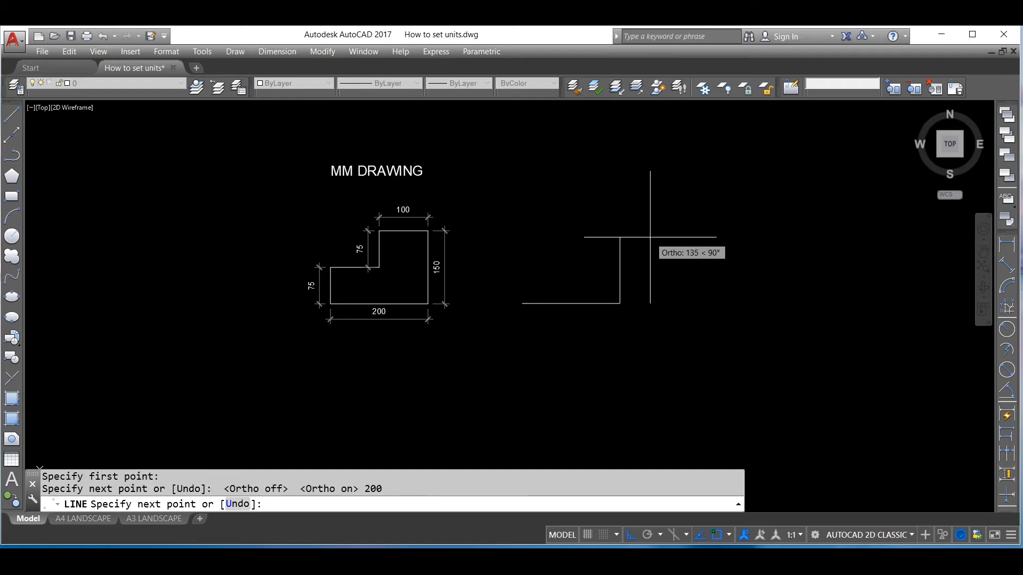
Continue the outline from the line's right end with segments of 150 mm upward, 100 mm leftward and 75 mm downward
{"action": "type", "text": "150"}
{"action": "key", "text": "Return"}
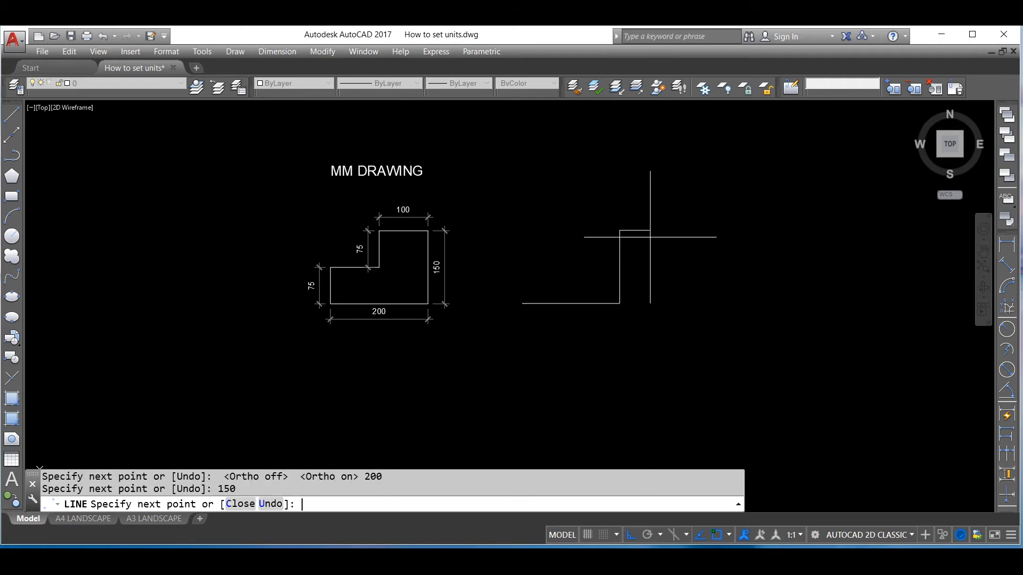
{"action": "type", "text": "100"}
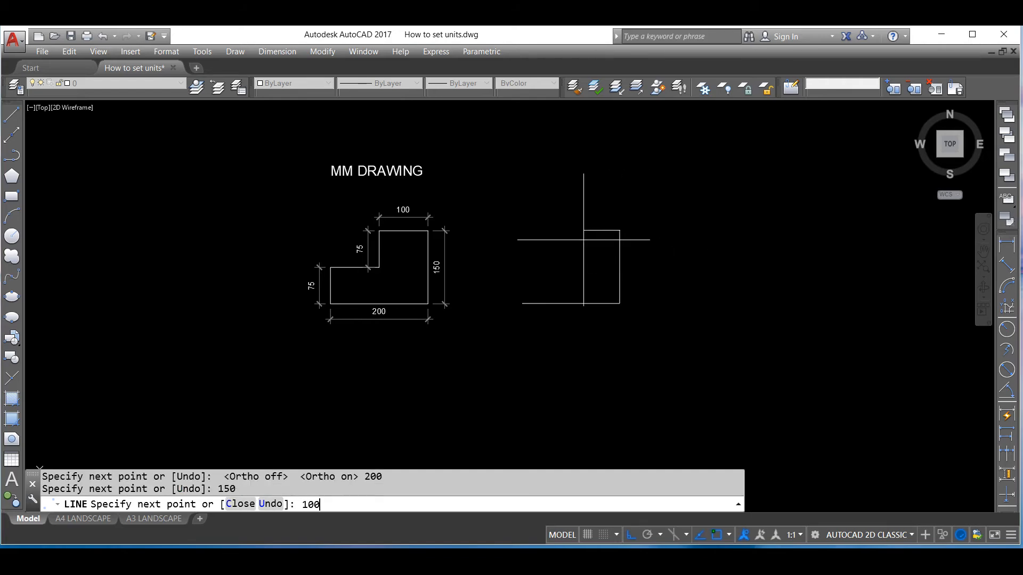
{"action": "key", "text": "Return"}
{"action": "type", "text": "75"}
{"action": "key", "text": "Return"}
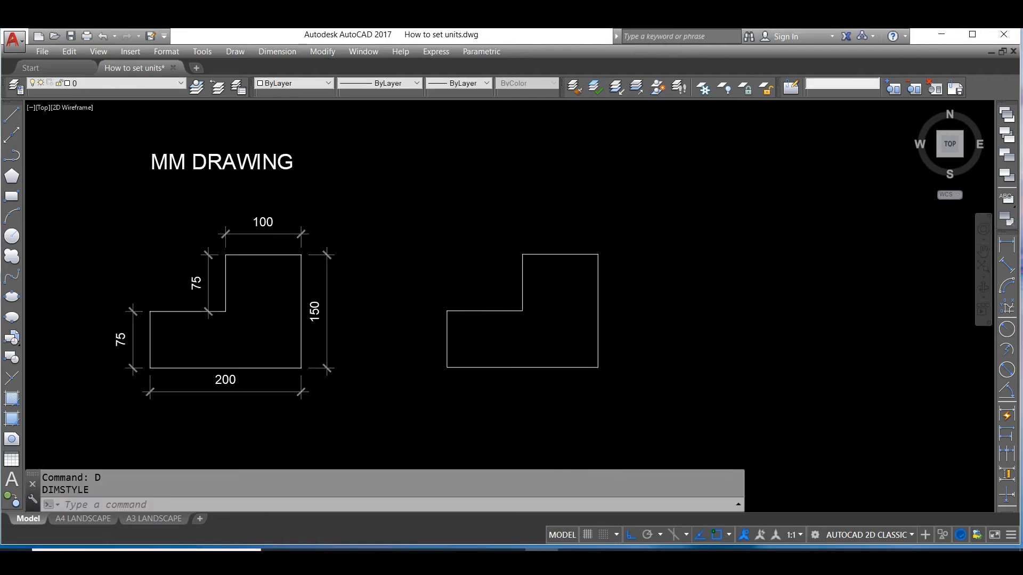
{"action": "scroll", "coordinate": [496, 349], "scroll_direction": "up", "scroll_amount": 2}
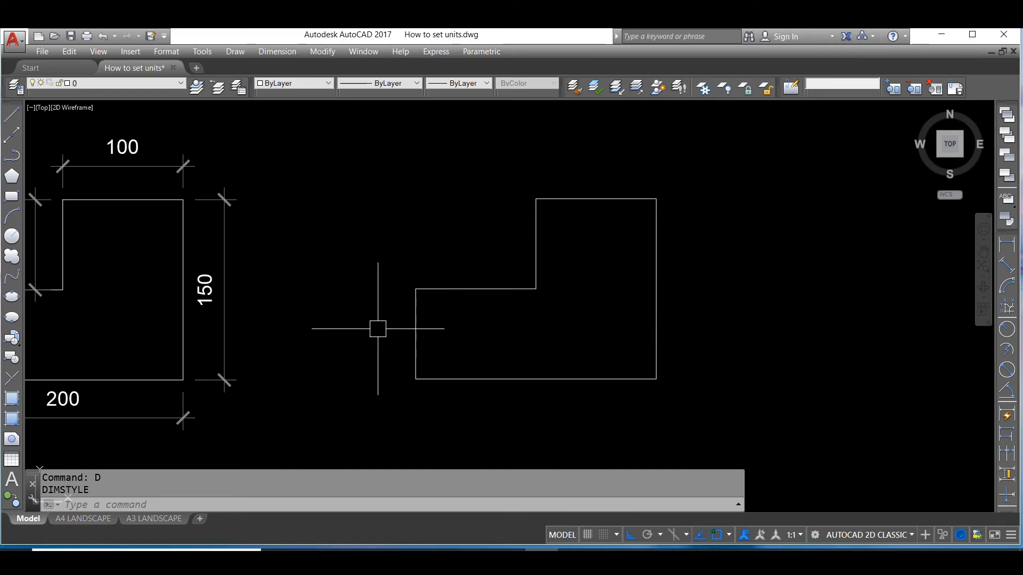
In dimension style Standard 1, set the dimension lines' color, linetype and lineweight and the extension lines' color to ByLayer
{"action": "type", "text": "D"}
{"action": "key", "text": "Return"}
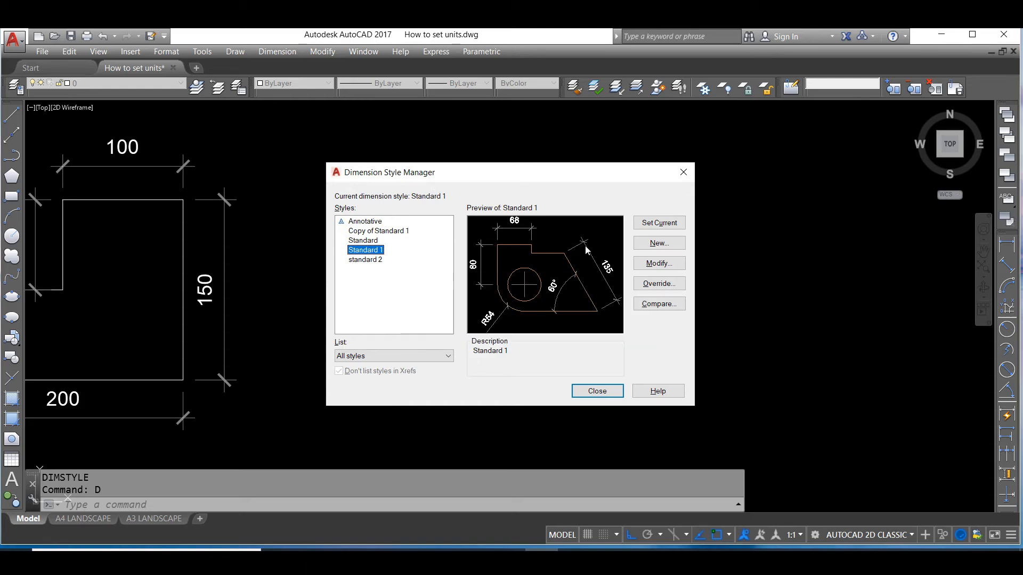
{"action": "left_click", "coordinate": [666, 264]}
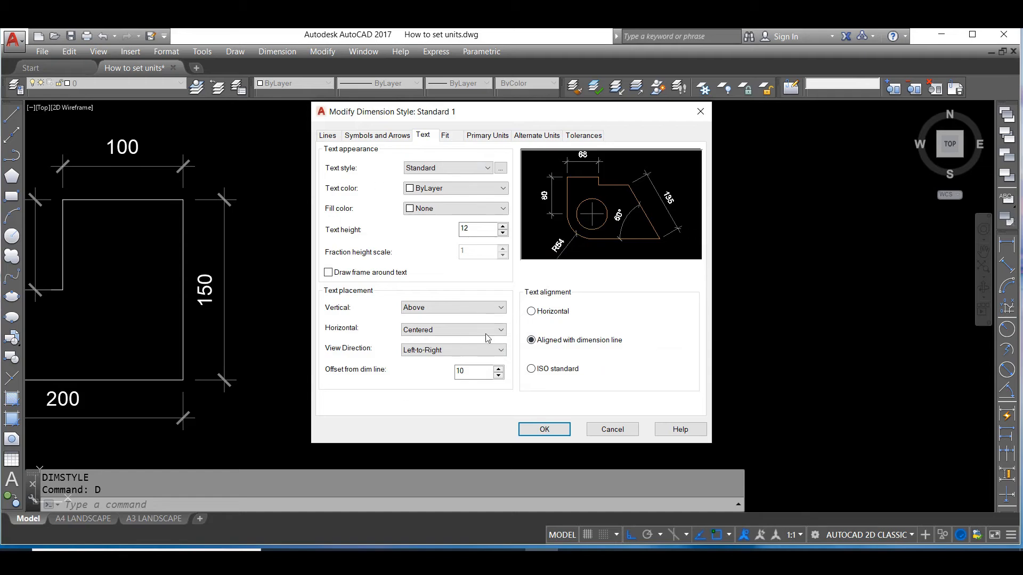
{"action": "left_click", "coordinate": [328, 136]}
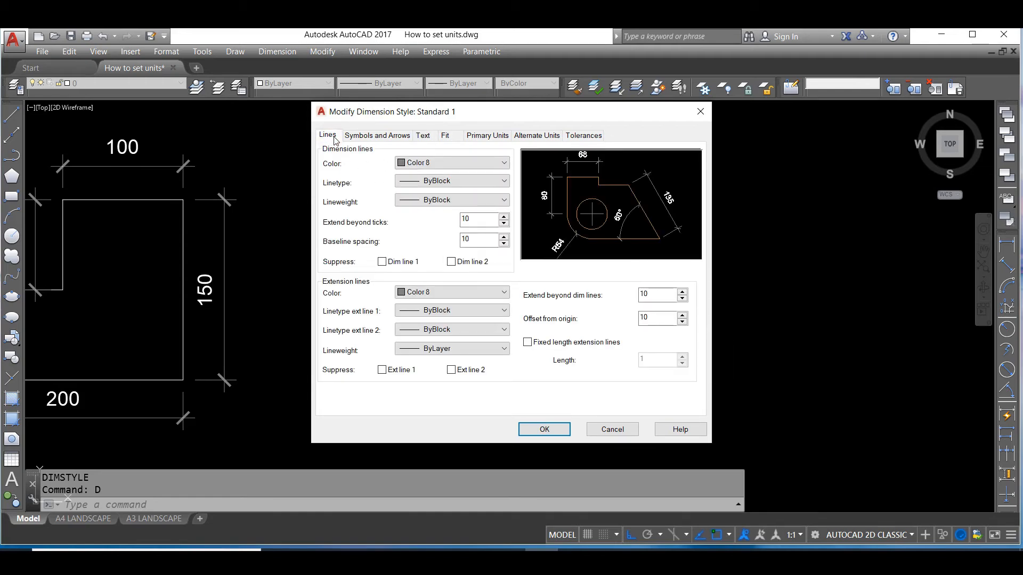
{"action": "left_click", "coordinate": [437, 162]}
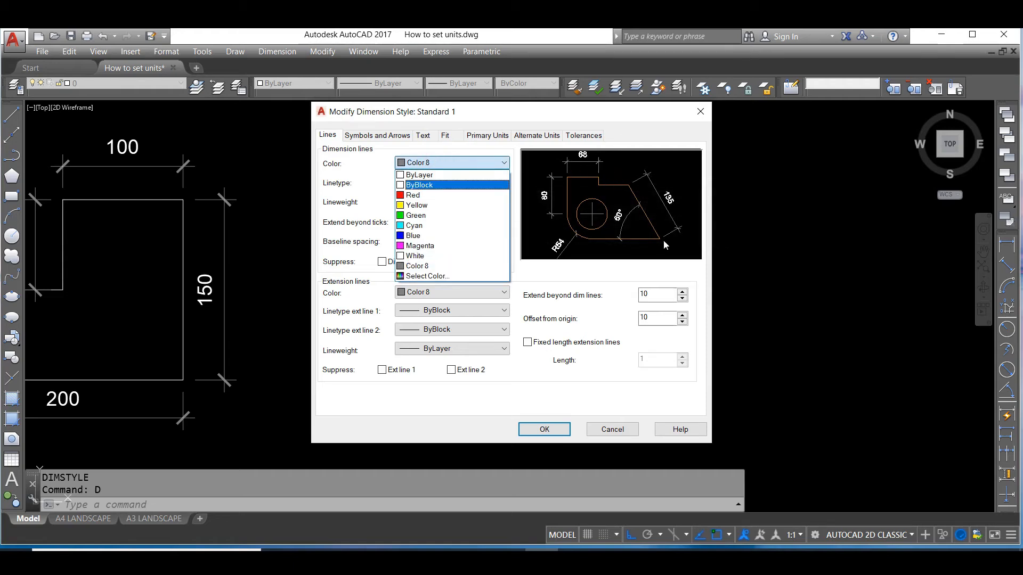
{"action": "left_click", "coordinate": [429, 176]}
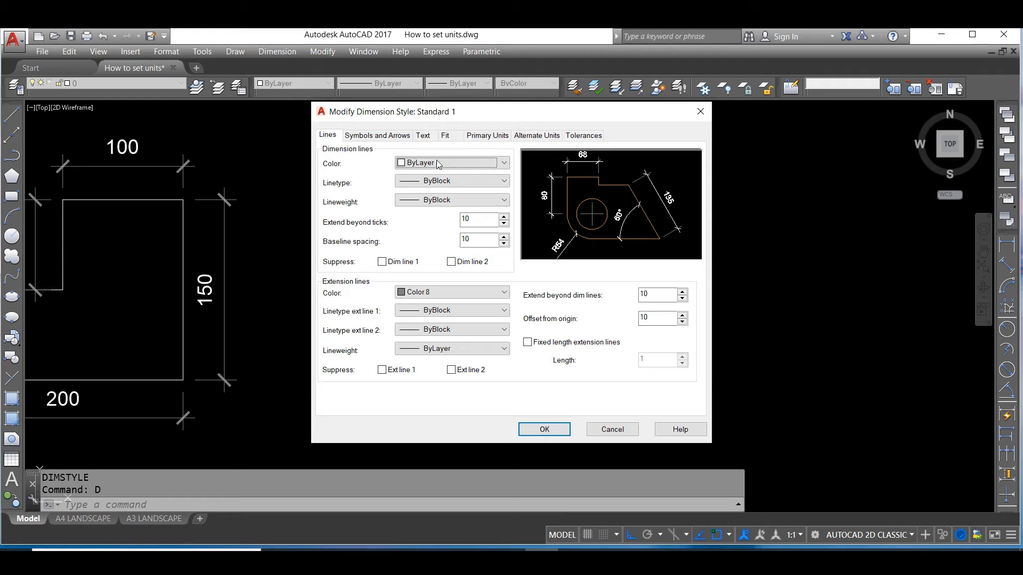
{"action": "left_click", "coordinate": [454, 182]}
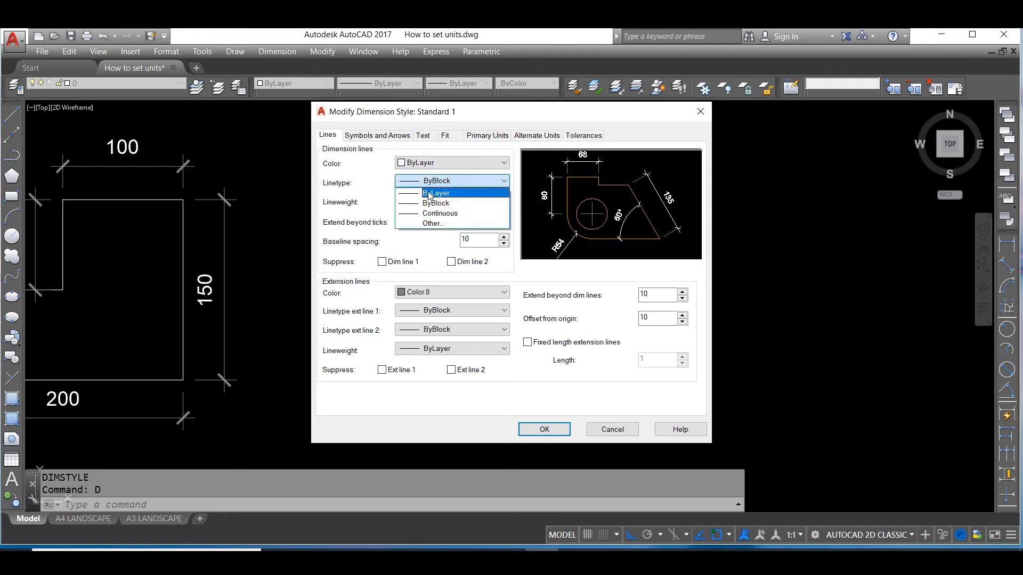
{"action": "left_click", "coordinate": [429, 193]}
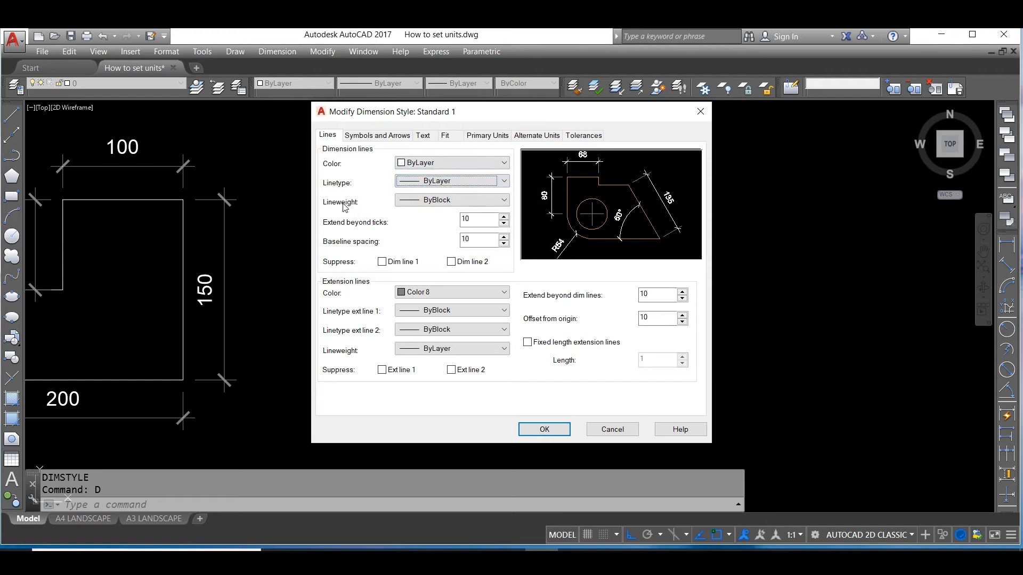
{"action": "left_click", "coordinate": [438, 203]}
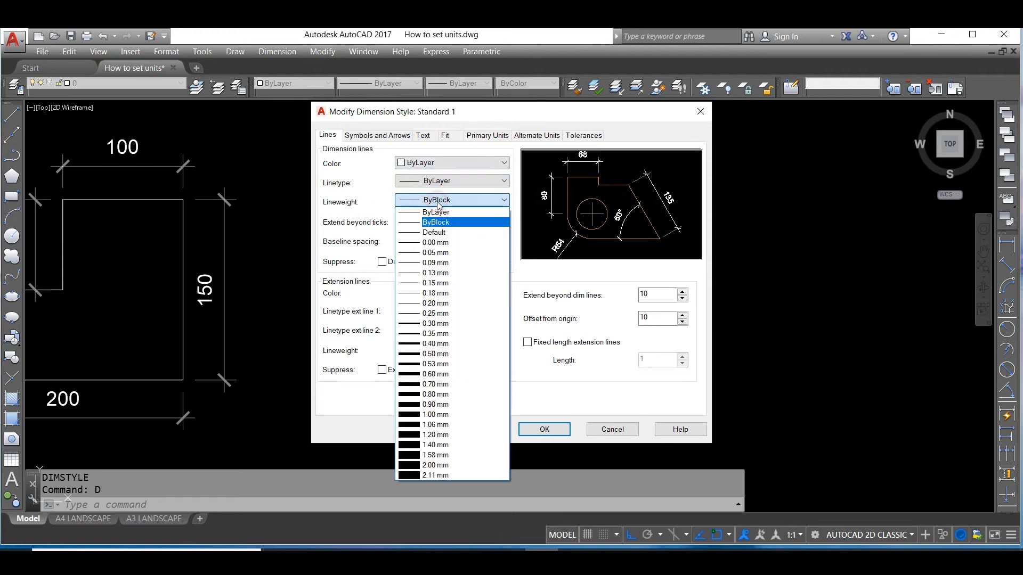
{"action": "left_click", "coordinate": [434, 212]}
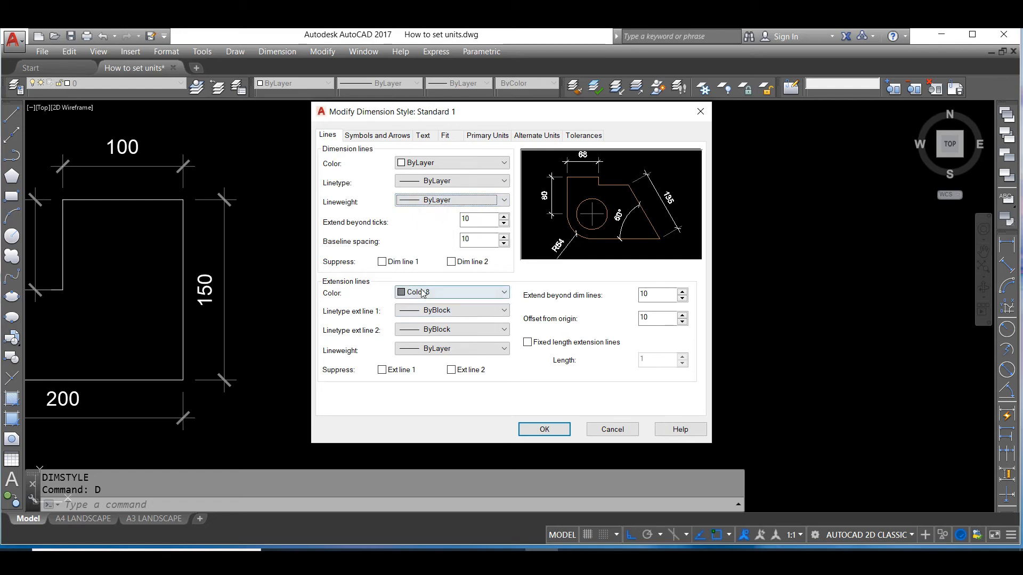
{"action": "left_click", "coordinate": [439, 291]}
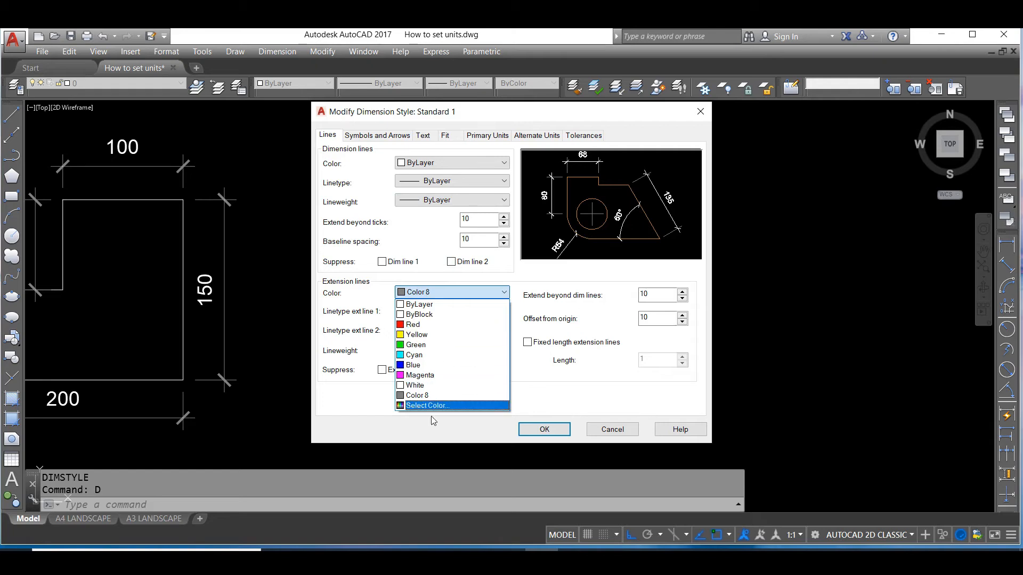
{"action": "left_click", "coordinate": [433, 305]}
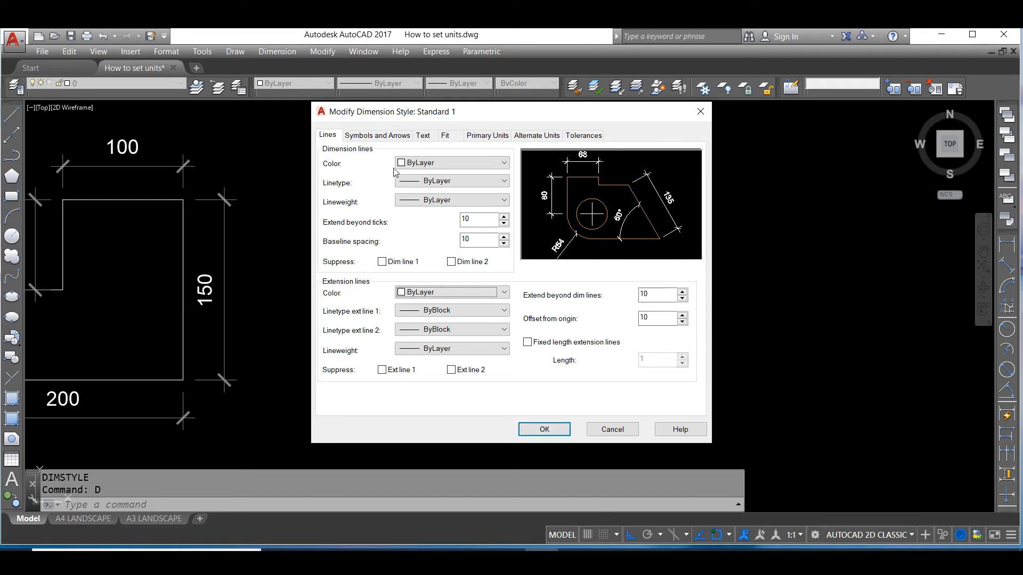
Set the first and second arrowheads of dimension style Standard 1 to Closed filled
{"action": "left_click", "coordinate": [377, 136]}
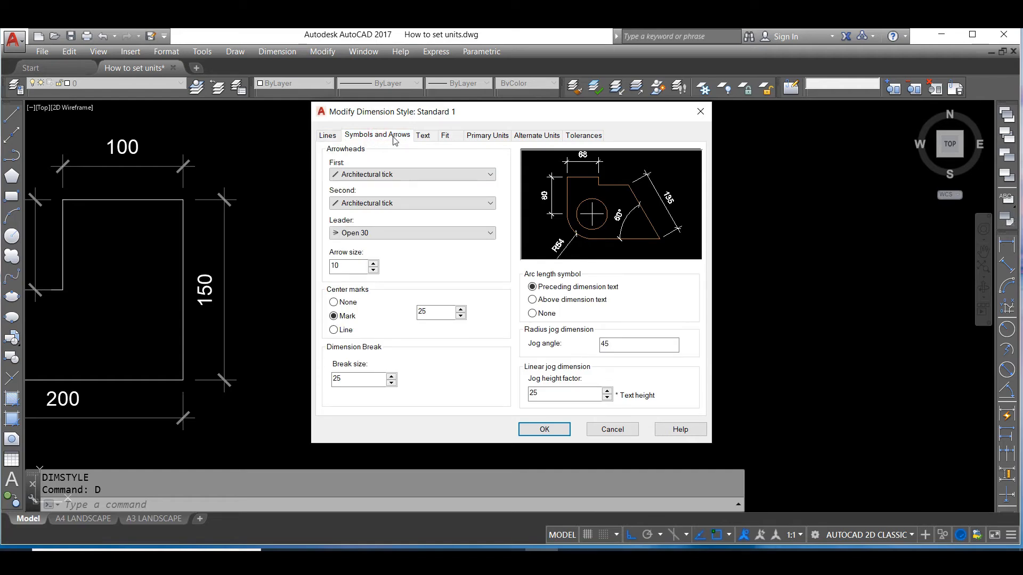
{"action": "left_click", "coordinate": [401, 176]}
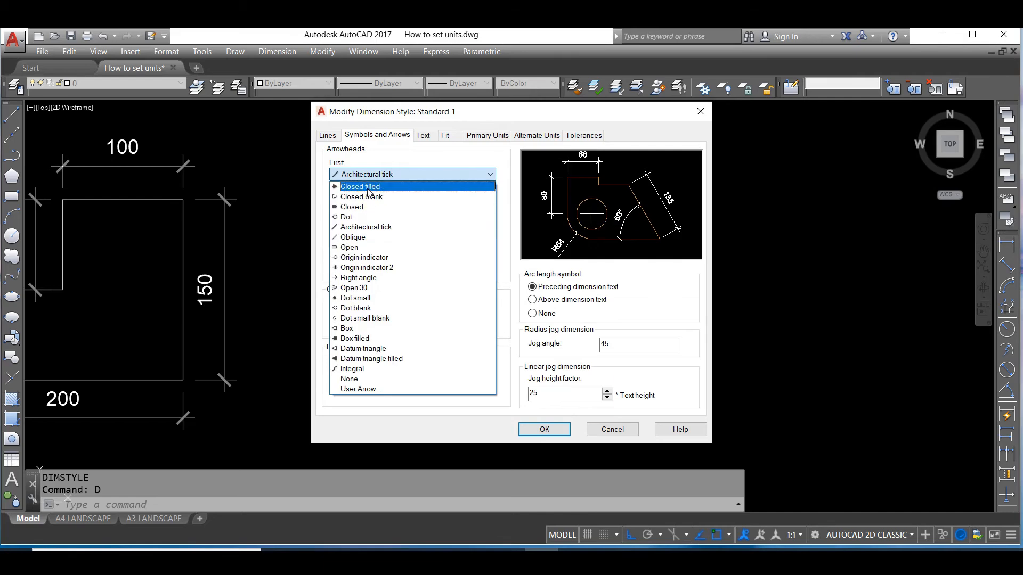
{"action": "left_click", "coordinate": [367, 187]}
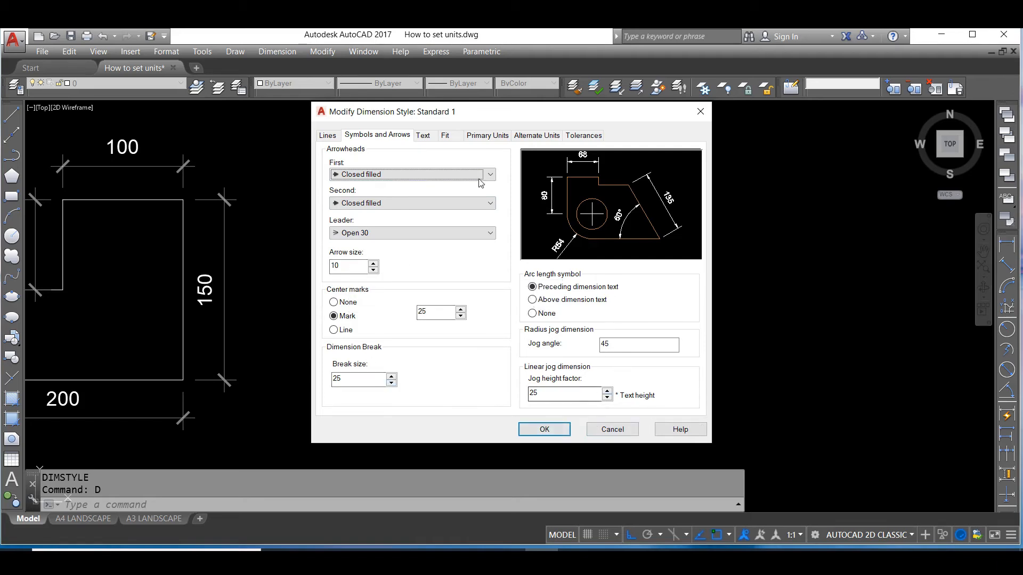
Try Horizontal alignment for the dimension text and restore Aligned with dimension line
{"action": "left_click", "coordinate": [425, 136]}
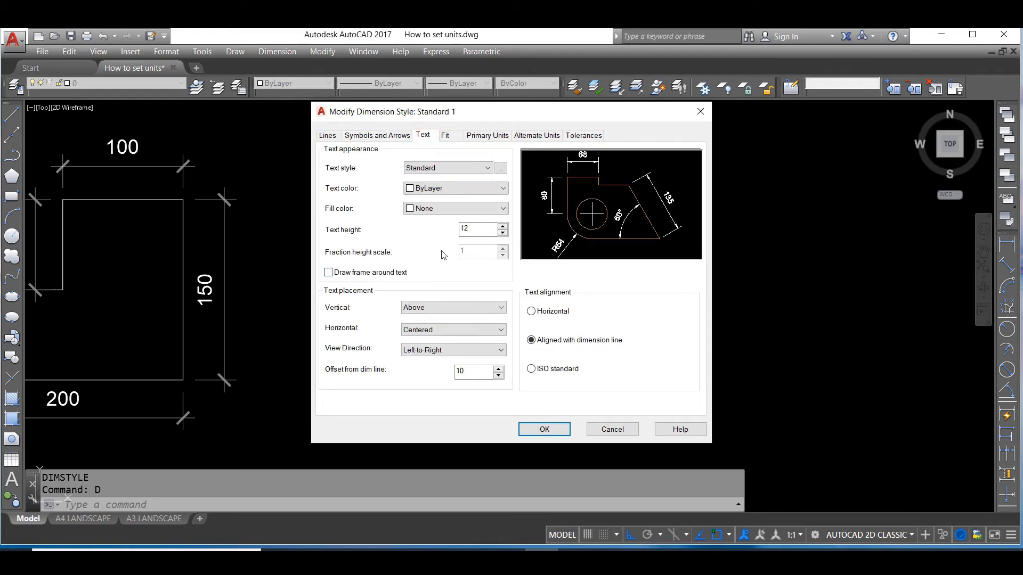
{"action": "left_click", "coordinate": [469, 231]}
{"action": "left_click", "coordinate": [562, 315]}
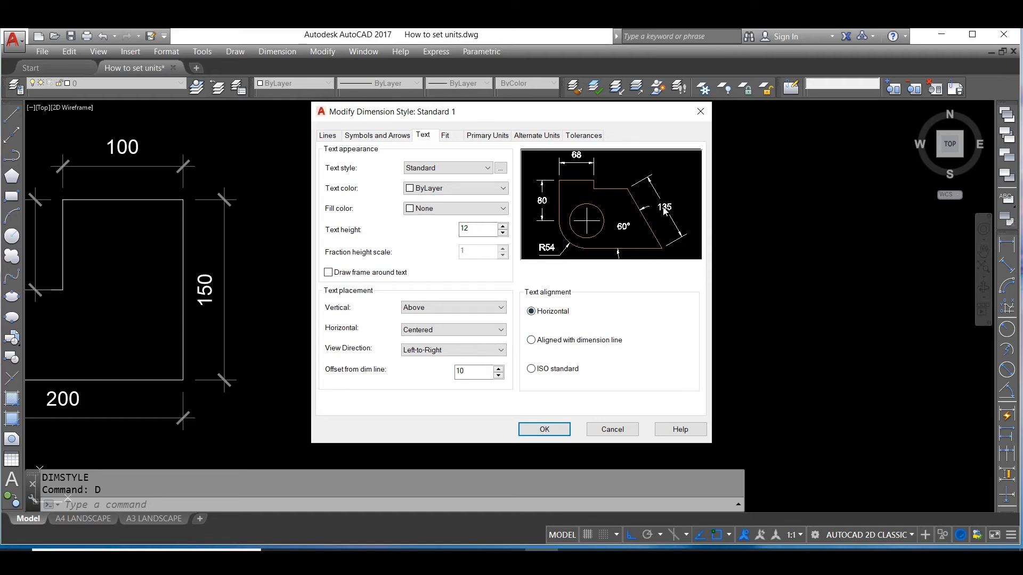
{"action": "left_click", "coordinate": [554, 342]}
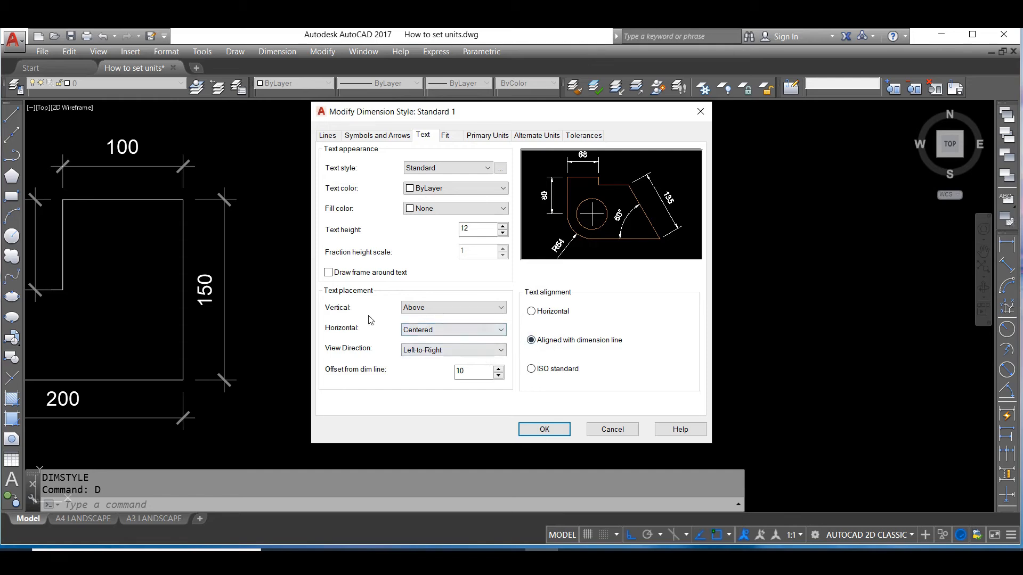
Try Centered vertical placement for the dimension text, restoring Above and keeping the horizontal placement Centered
{"action": "left_click", "coordinate": [433, 309]}
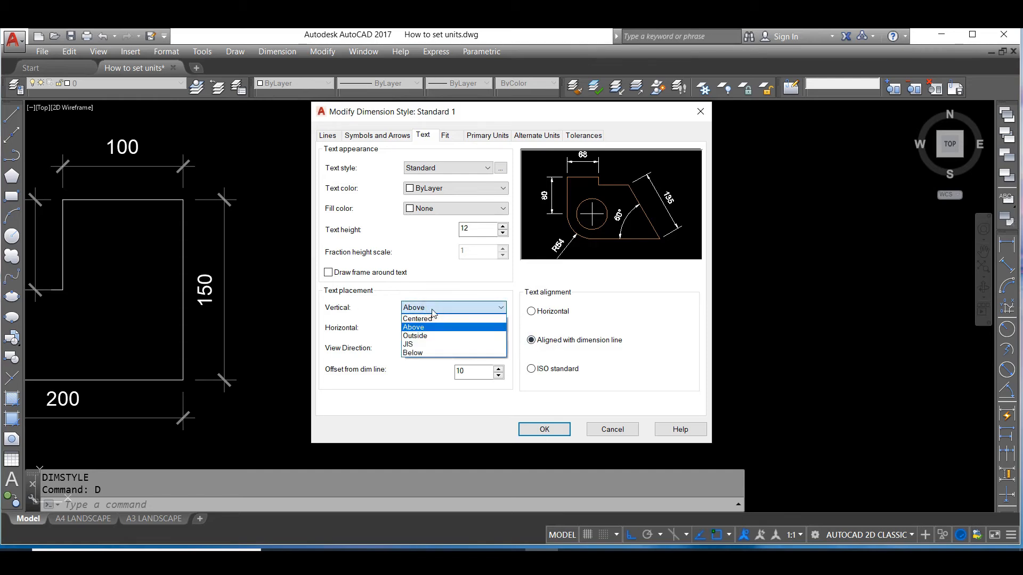
{"action": "left_click", "coordinate": [431, 317]}
{"action": "left_click", "coordinate": [435, 309]}
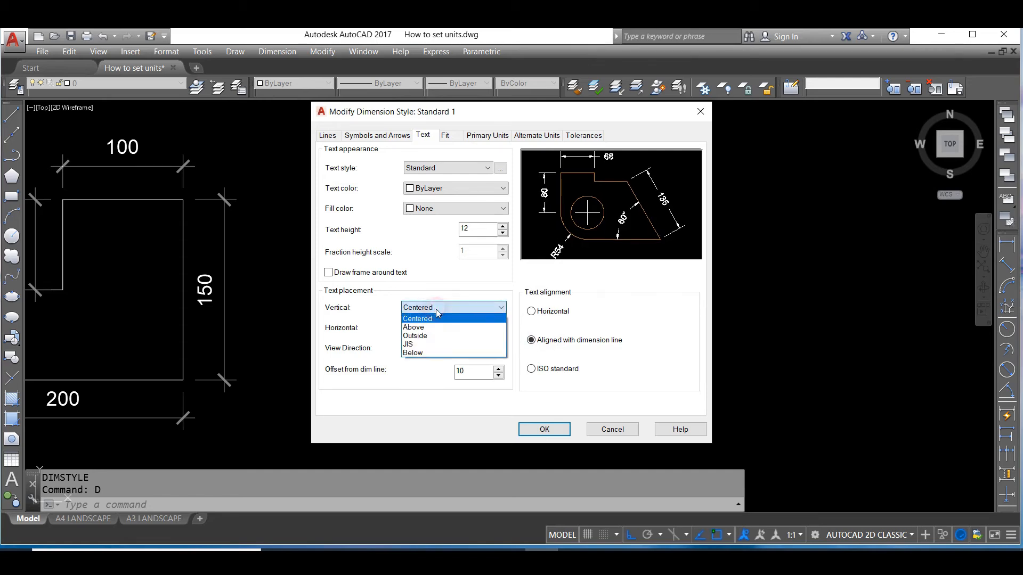
{"action": "left_click", "coordinate": [421, 325]}
{"action": "left_click", "coordinate": [421, 309]}
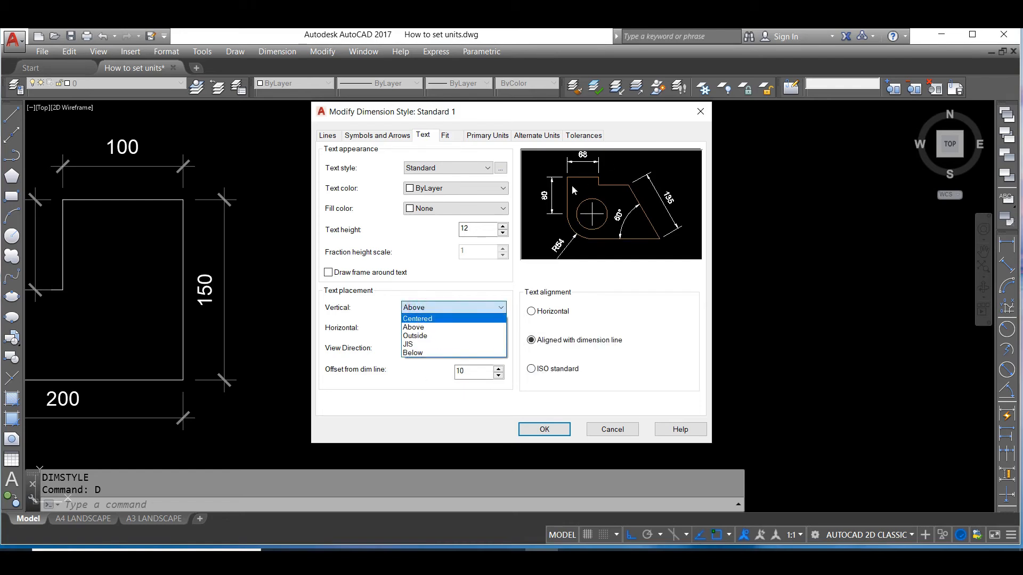
{"action": "left_click", "coordinate": [421, 327]}
{"action": "left_click", "coordinate": [424, 311]}
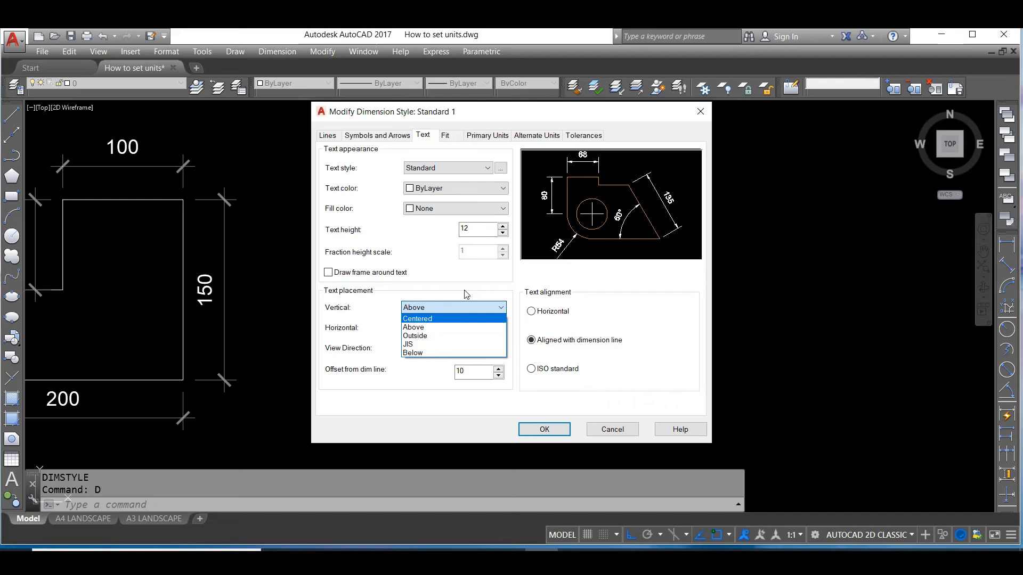
{"action": "left_click", "coordinate": [421, 327]}
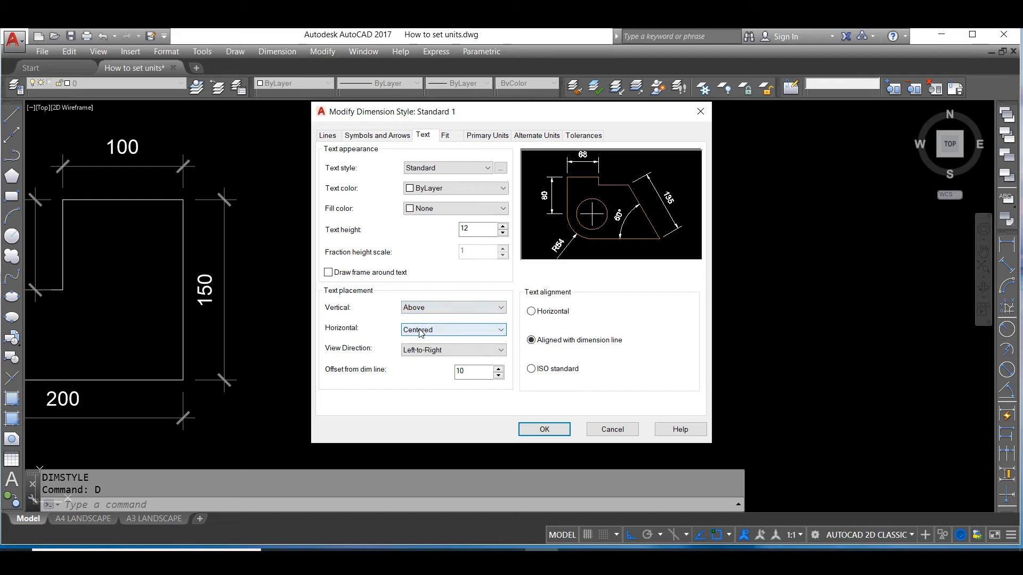
{"action": "left_click", "coordinate": [422, 330]}
{"action": "left_click", "coordinate": [426, 341]}
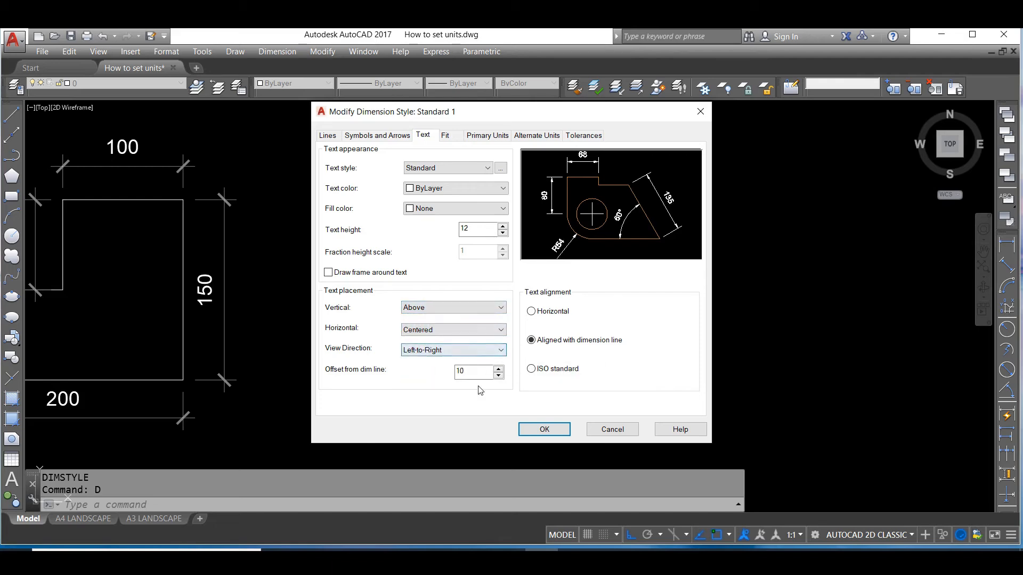
Review the fit options and set the primary unit format for linear dimensions to Decimal
{"action": "left_click", "coordinate": [446, 136]}
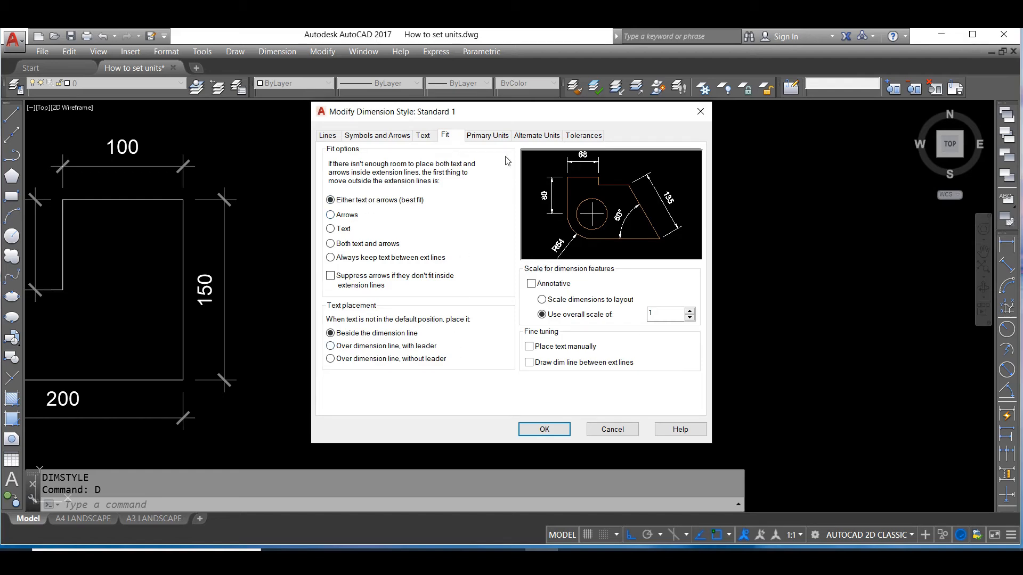
{"action": "left_click", "coordinate": [499, 137]}
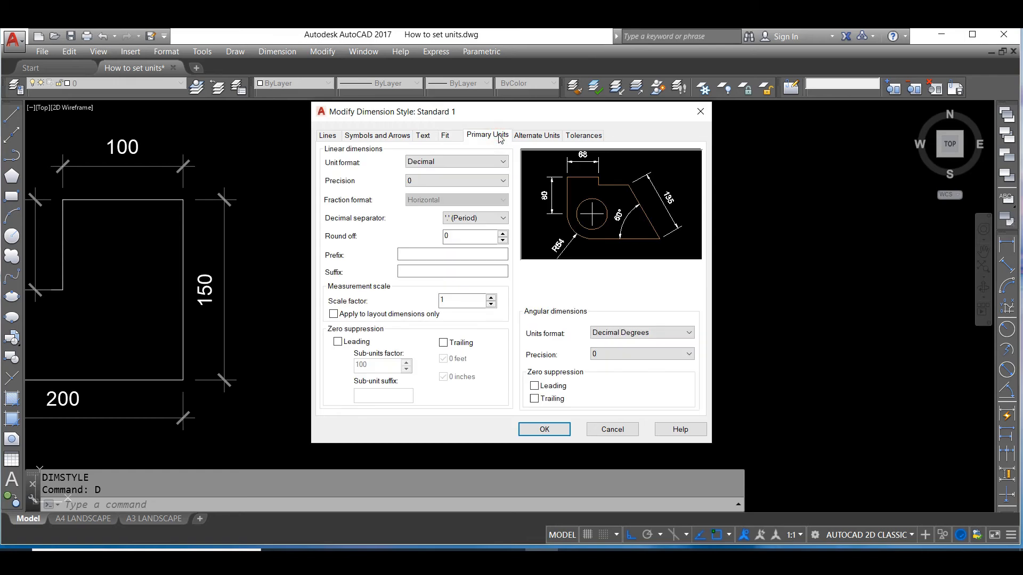
{"action": "left_click", "coordinate": [444, 163]}
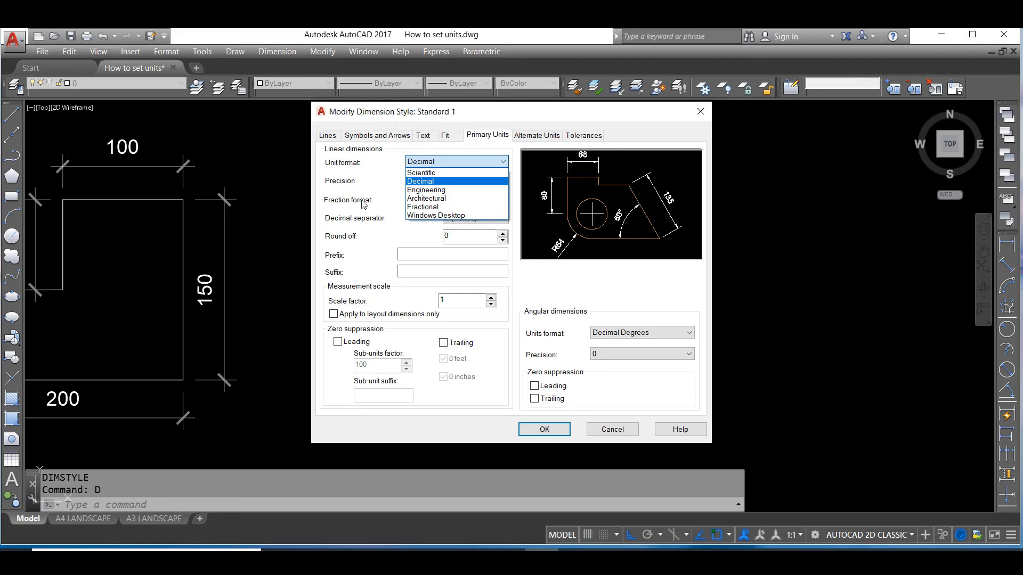
{"action": "left_click", "coordinate": [425, 183]}
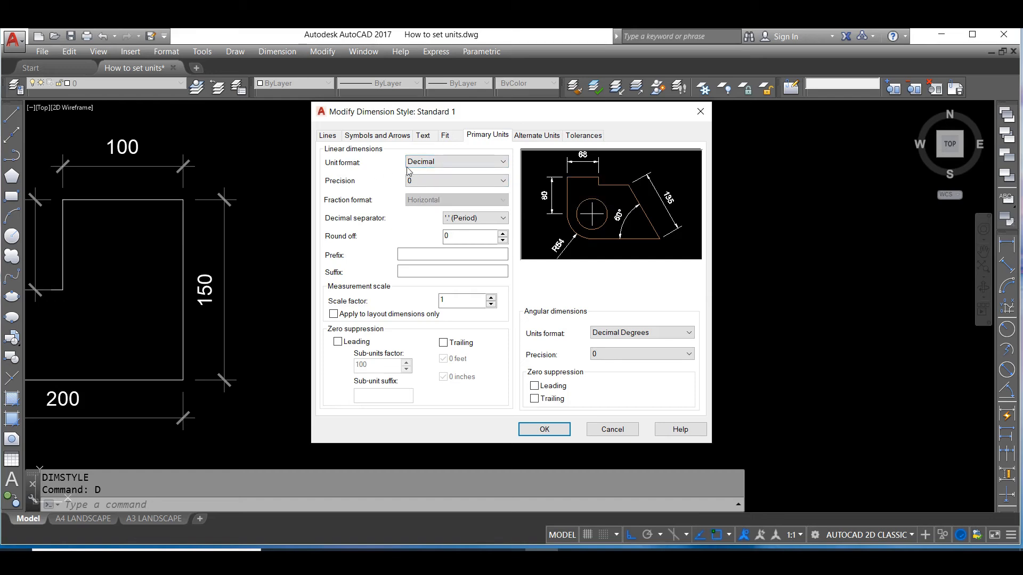
{"action": "left_click", "coordinate": [431, 165]}
{"action": "left_click", "coordinate": [433, 182]}
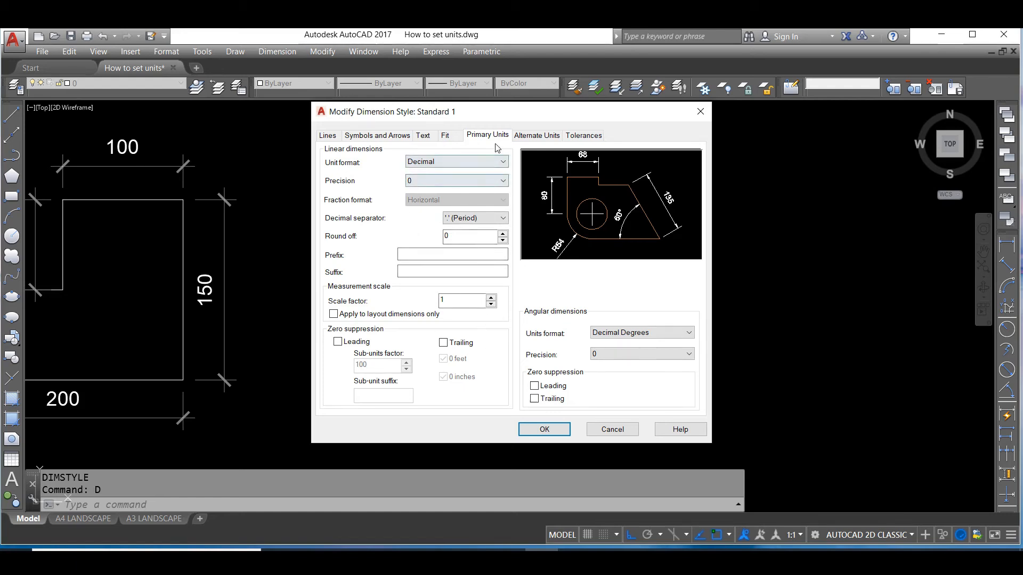
Accept the style changes and make Standard 1 the current dimension style, closing the Dimension Style Manager
{"action": "left_click", "coordinate": [549, 431]}
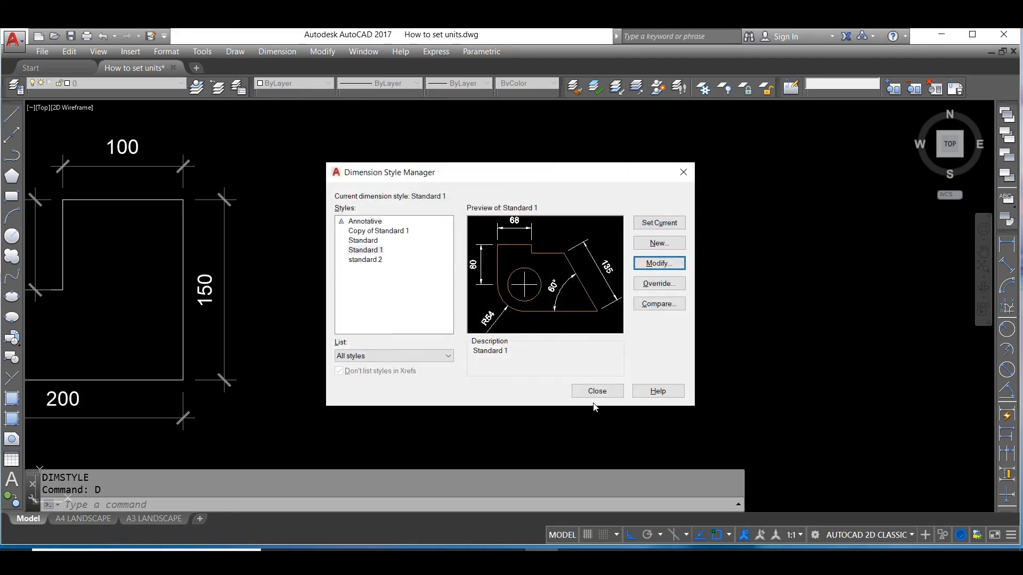
{"action": "left_click", "coordinate": [654, 220]}
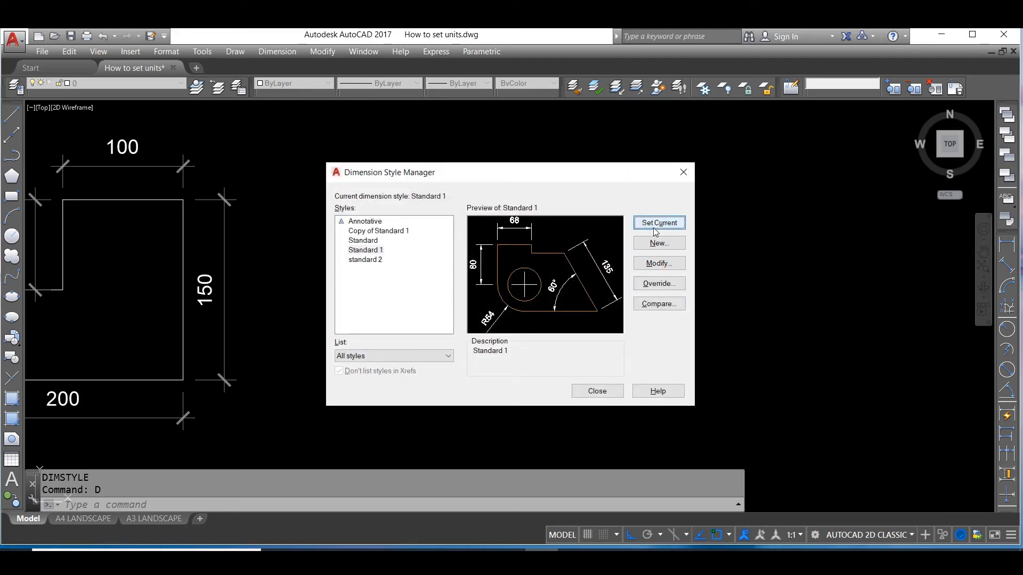
{"action": "left_click", "coordinate": [597, 391]}
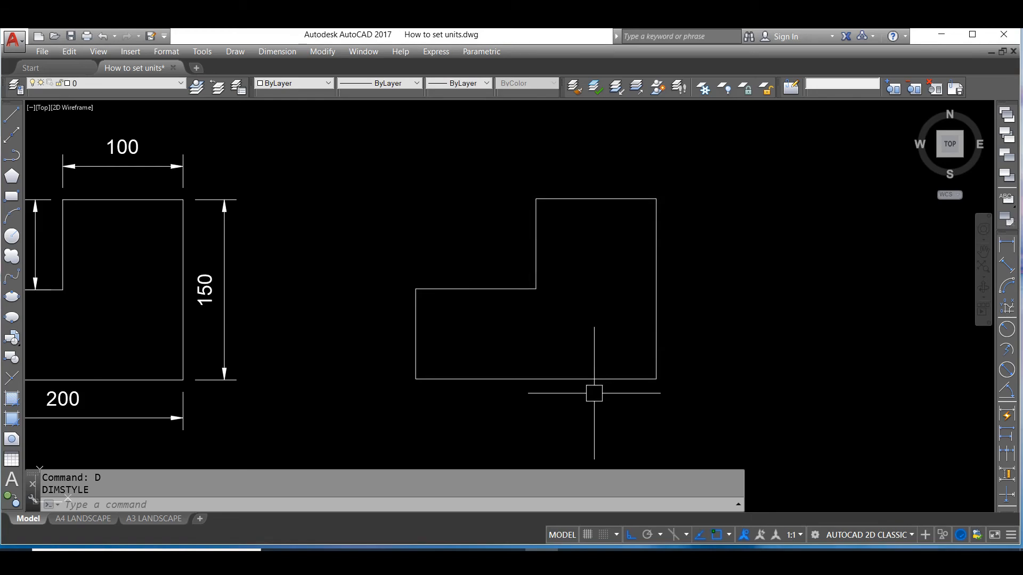
Add a linear dimension to the full-height right vertical edge of the new profile, placed just outside it
{"action": "type", "text": "DLI"}
{"action": "key", "text": "Return"}
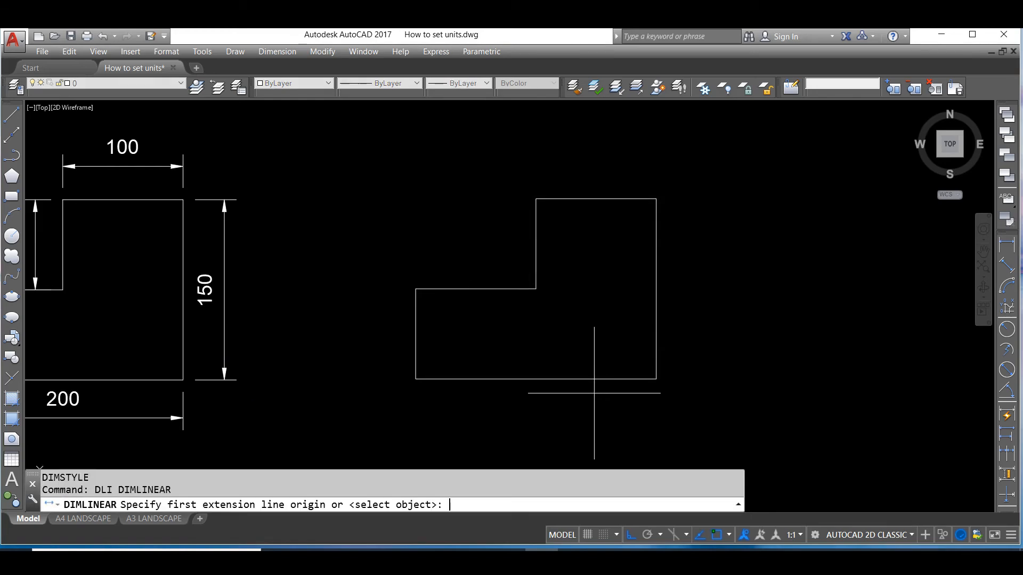
{"action": "left_click", "coordinate": [656, 379]}
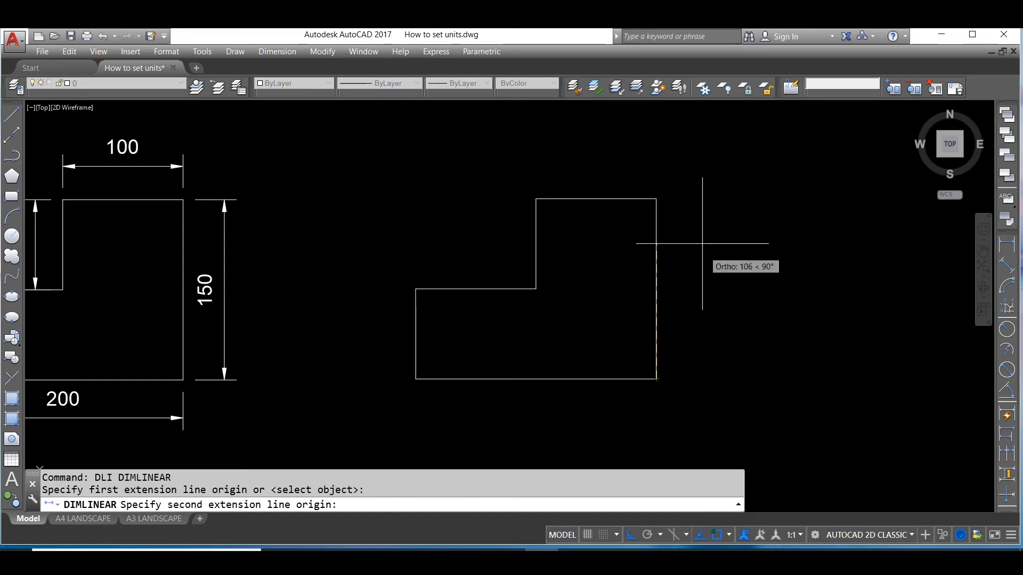
{"action": "left_click", "coordinate": [658, 200]}
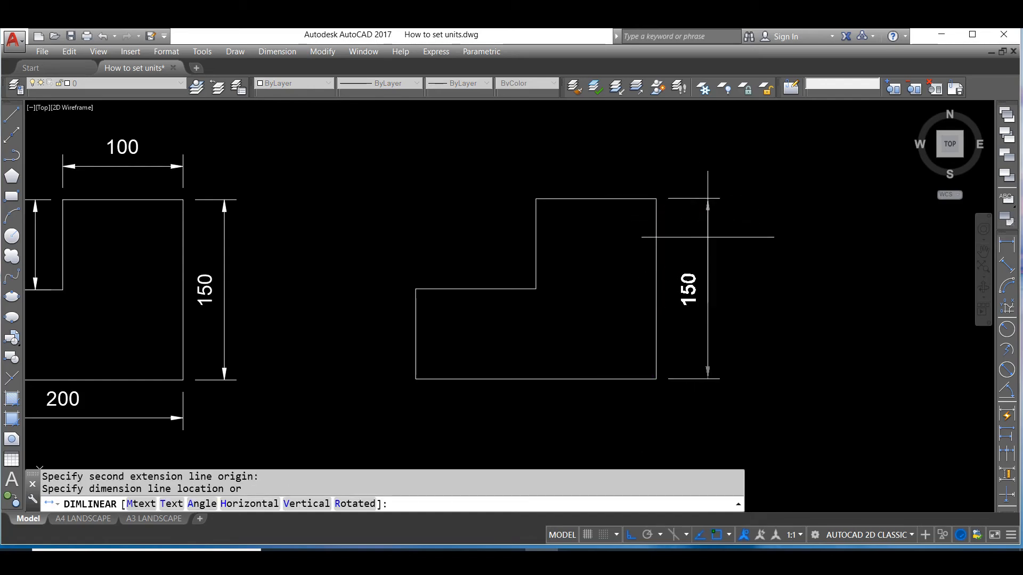
{"action": "left_click", "coordinate": [694, 232]}
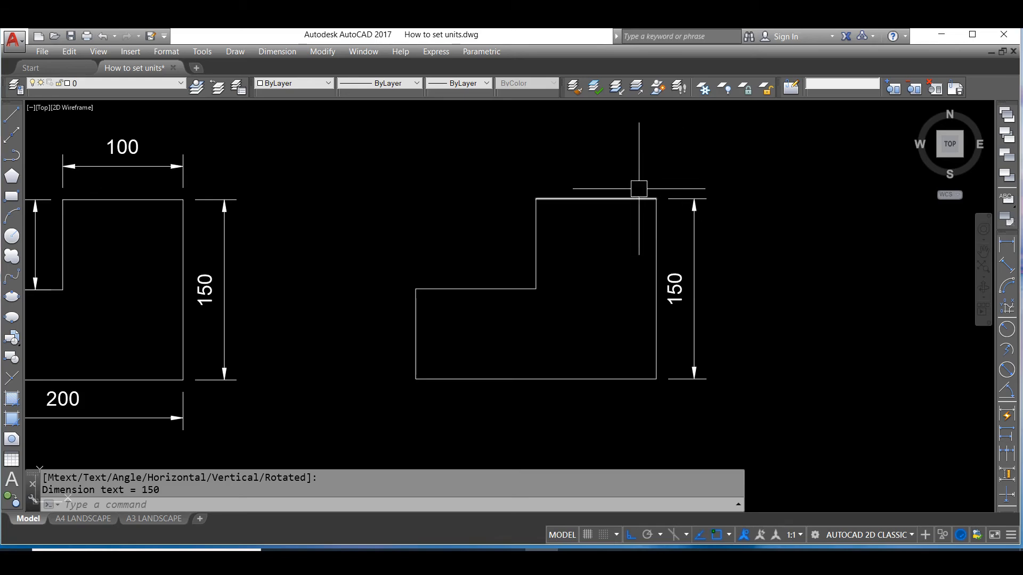
Add linear dimensions to the new profile's top edge, placed above it, and to the inner vertical step edge, placed to its left
{"action": "key", "text": "Return"}
{"action": "left_click", "coordinate": [656, 199]}
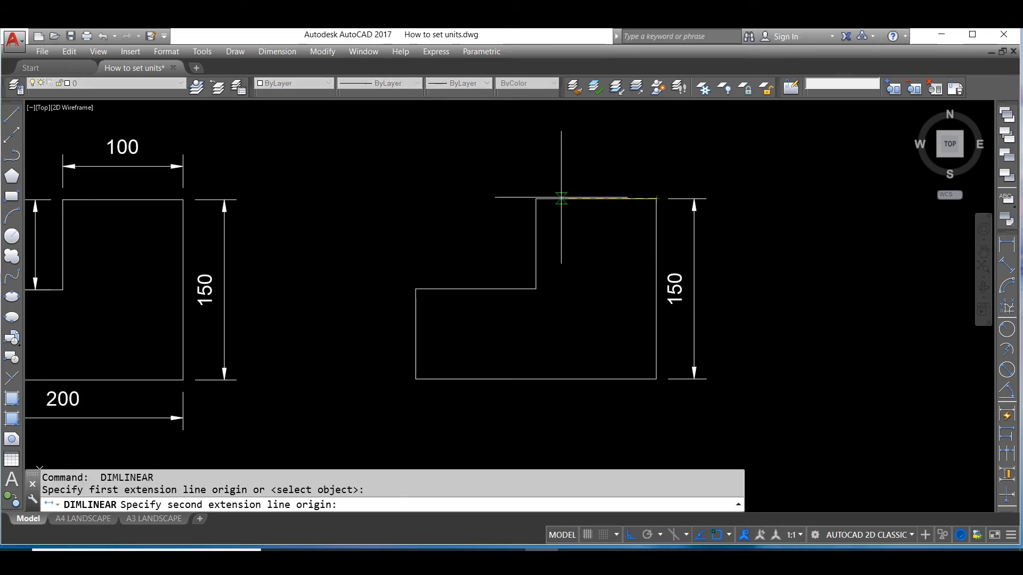
{"action": "left_click", "coordinate": [536, 199]}
{"action": "left_click", "coordinate": [551, 167]}
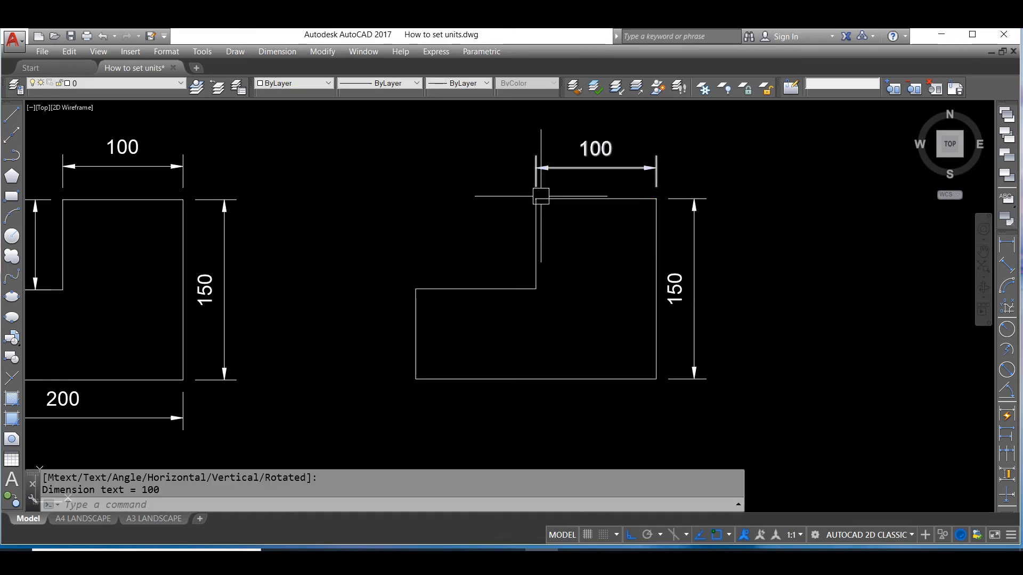
{"action": "key", "text": "Return"}
{"action": "left_click", "coordinate": [536, 198]}
{"action": "left_click", "coordinate": [536, 289]}
{"action": "left_click", "coordinate": [507, 267]}
Add linear dimensions to the new profile's full-width bottom edge, placed below it, and to its short left edge, placed outside it
{"action": "key", "text": "Return"}
{"action": "left_click", "coordinate": [416, 379]}
{"action": "left_click", "coordinate": [657, 379]}
{"action": "left_click", "coordinate": [560, 417]}
{"action": "key", "text": "Return"}
{"action": "left_click", "coordinate": [415, 379]}
{"action": "left_click", "coordinate": [416, 289]}
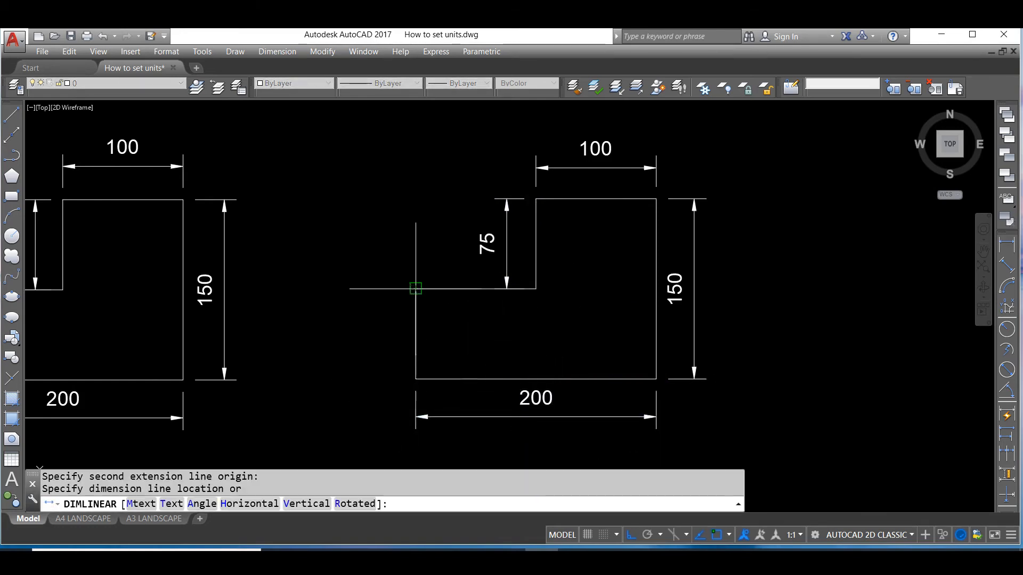
{"action": "left_click", "coordinate": [389, 319]}
{"action": "scroll", "coordinate": [573, 242], "scroll_direction": "down", "scroll_amount": 2}
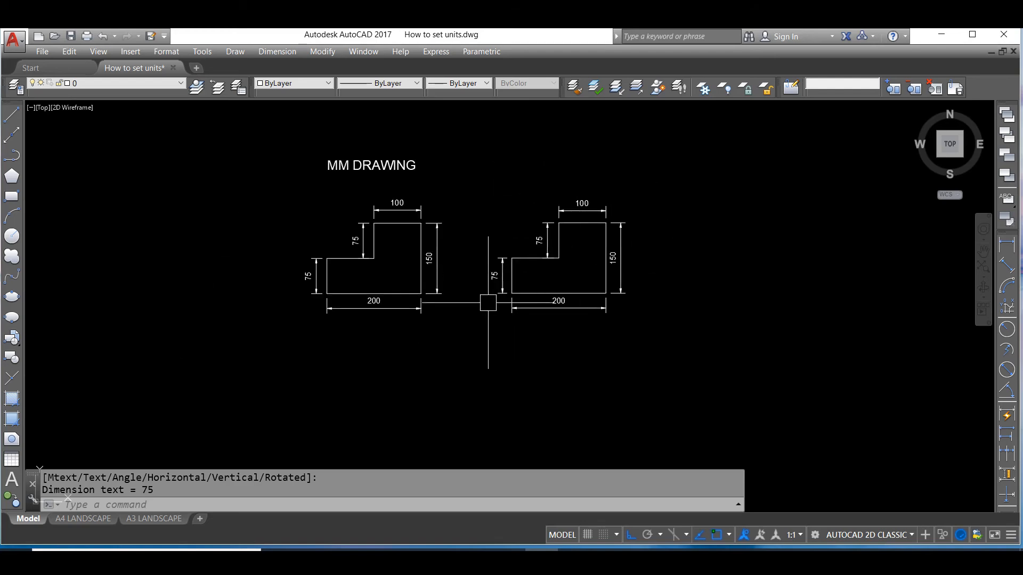
{"action": "scroll", "coordinate": [509, 240], "scroll_direction": "up", "scroll_amount": 1}
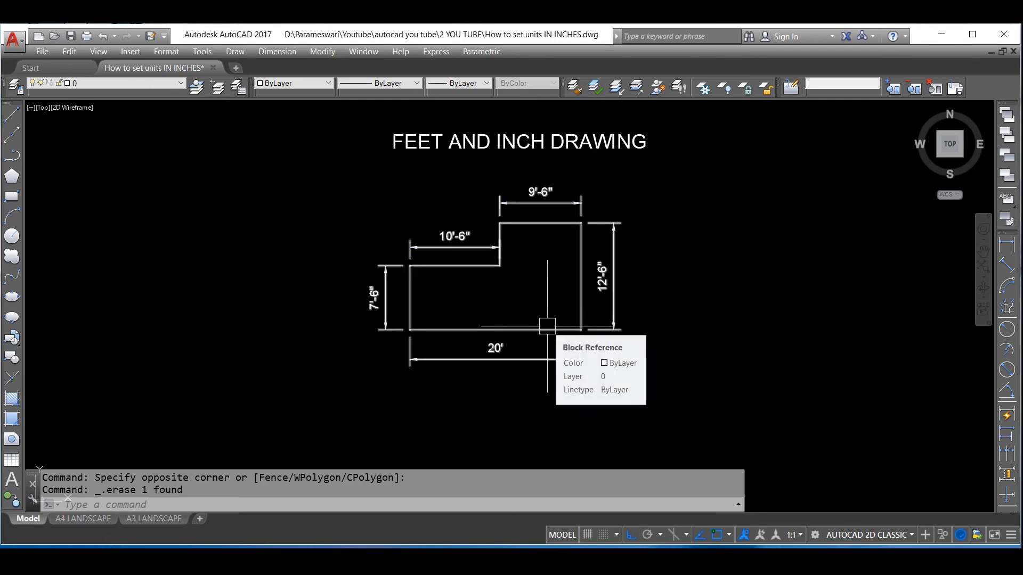
In the feet and inch drawing, set the length units to Architectural with 0'-0 1/2" precision and the insertion scale to Inches
{"action": "type", "text": "u"}
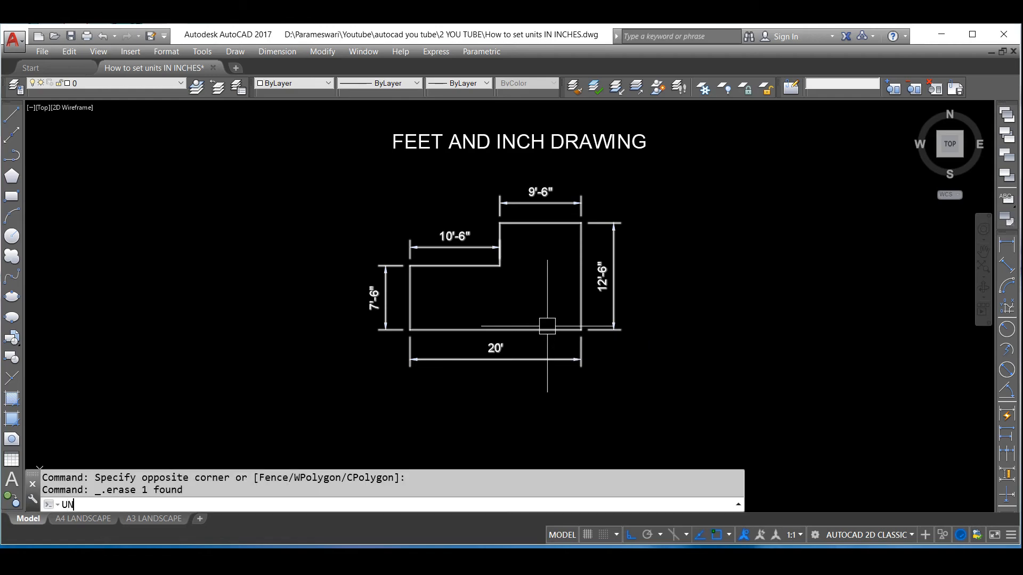
{"action": "key", "text": "Return"}
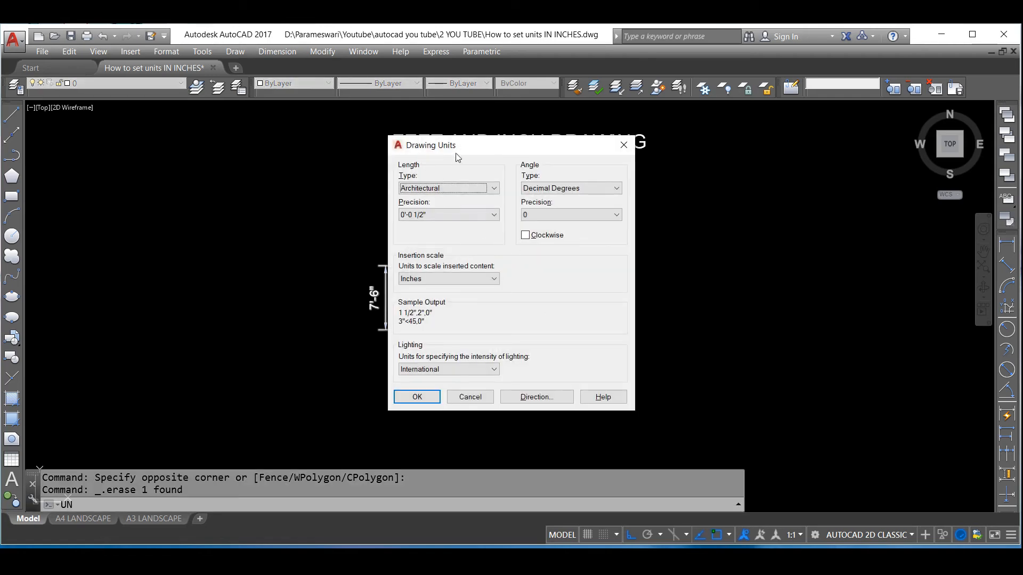
{"action": "left_click", "coordinate": [414, 190]}
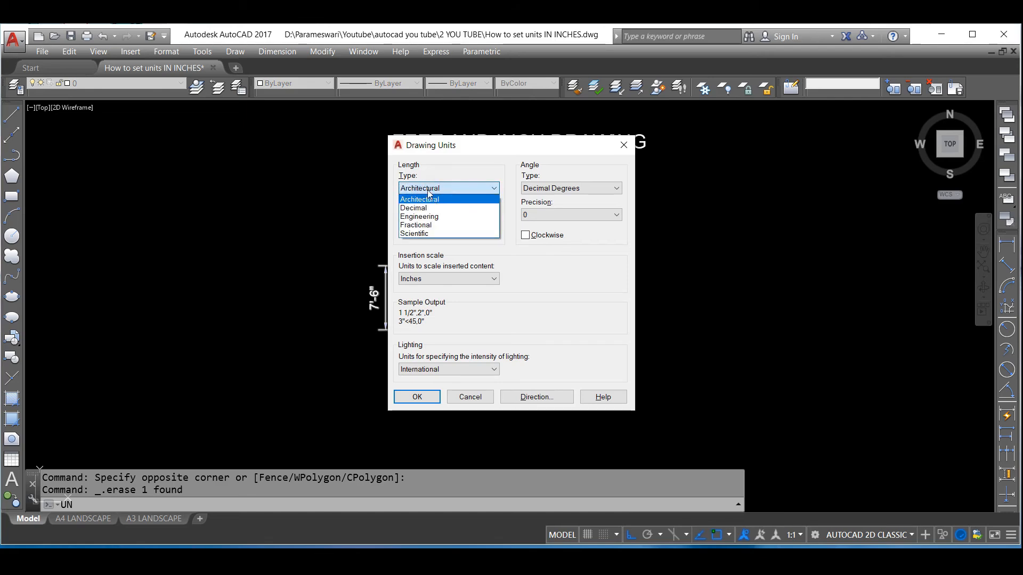
{"action": "left_click", "coordinate": [423, 201]}
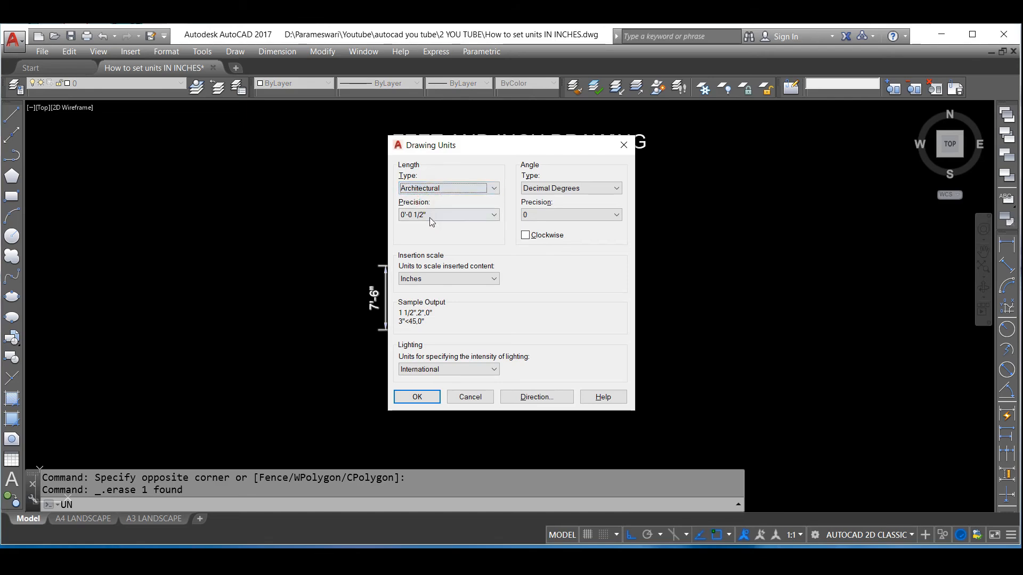
{"action": "left_click", "coordinate": [430, 216]}
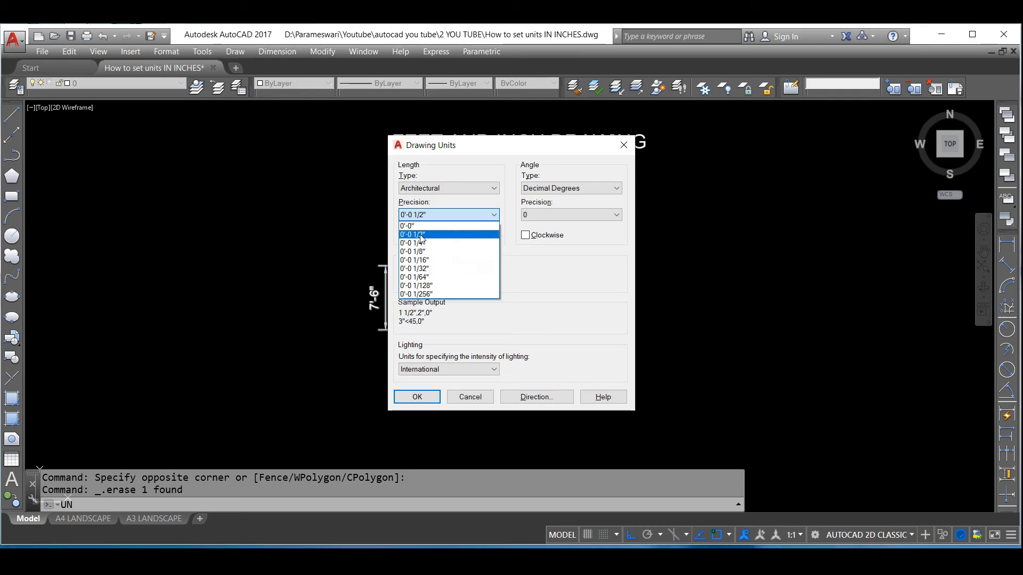
{"action": "left_click", "coordinate": [422, 235]}
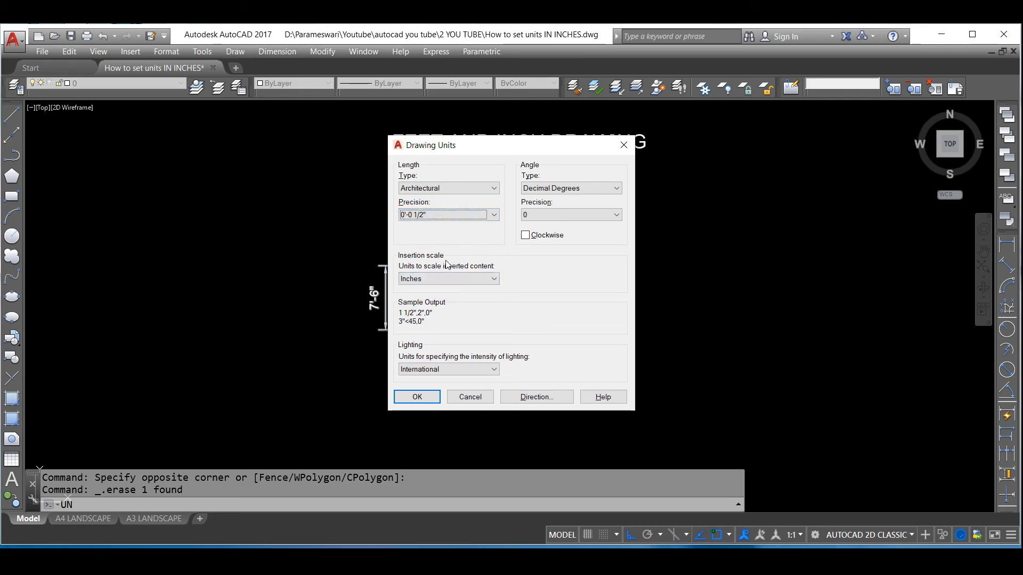
{"action": "left_click", "coordinate": [429, 279]}
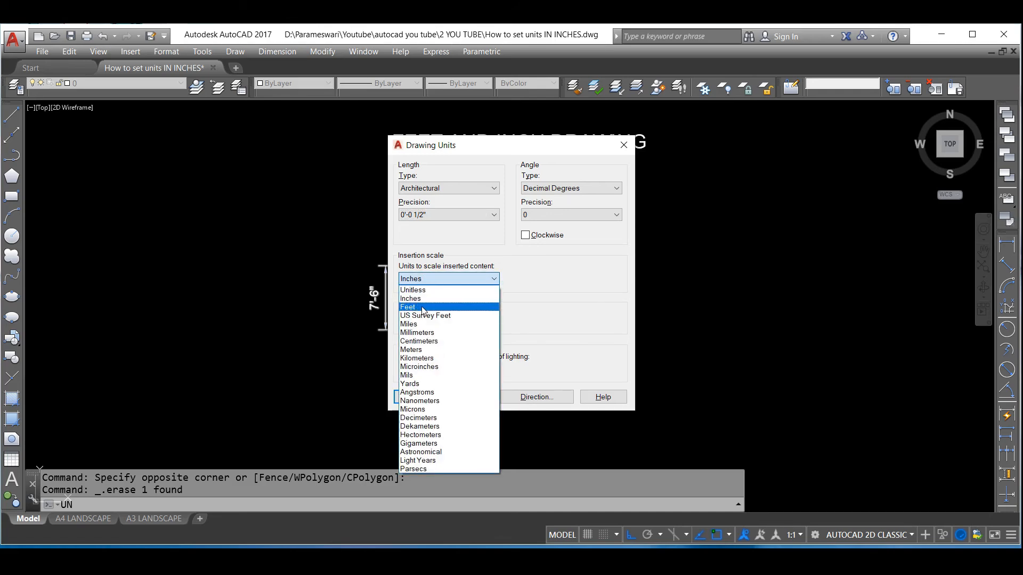
{"action": "left_click", "coordinate": [424, 300]}
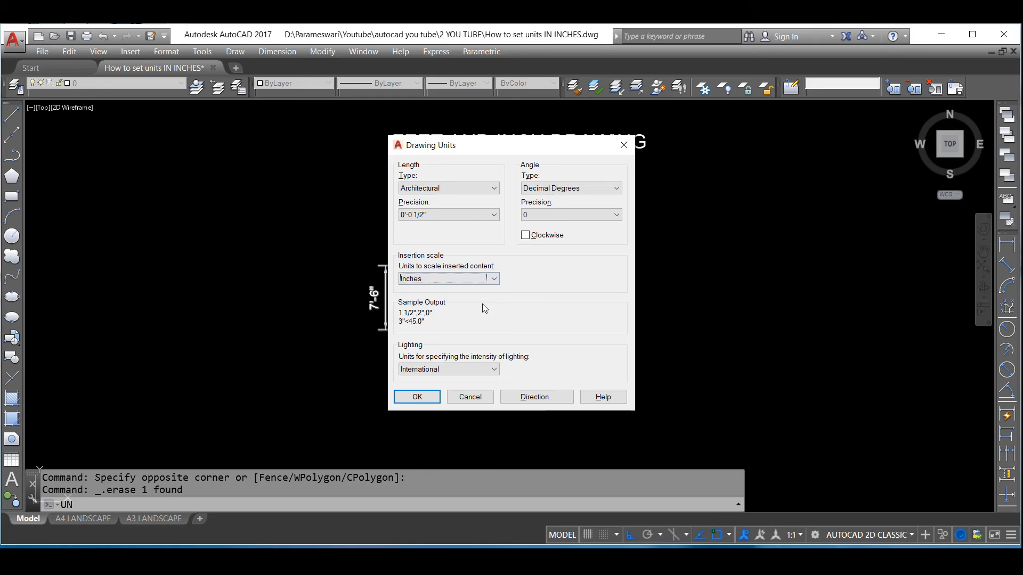
Set the angle type to Decimal Degrees and the lighting units to International, and accept the drawing units
{"action": "left_click", "coordinate": [551, 189]}
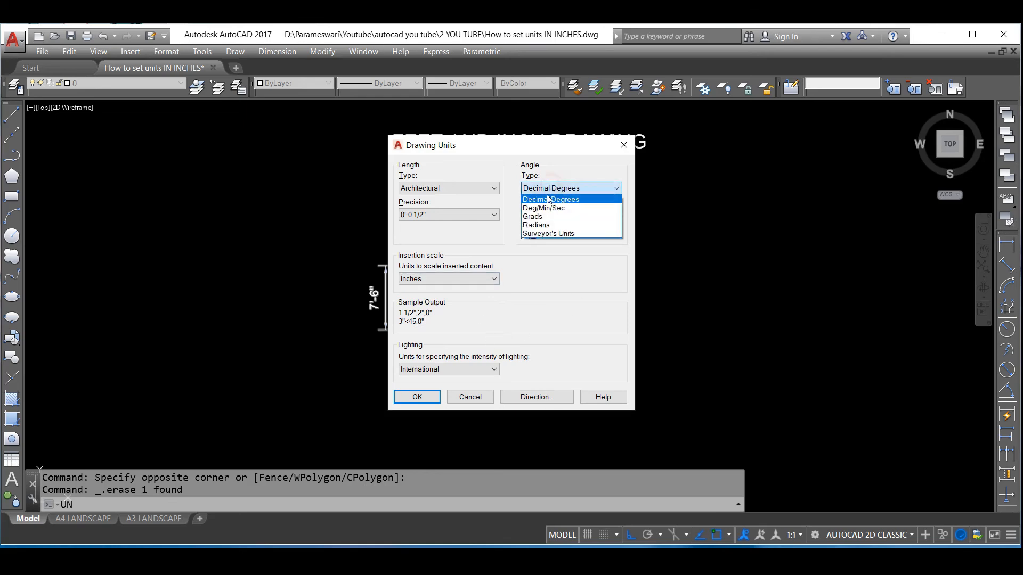
{"action": "left_click", "coordinate": [551, 198]}
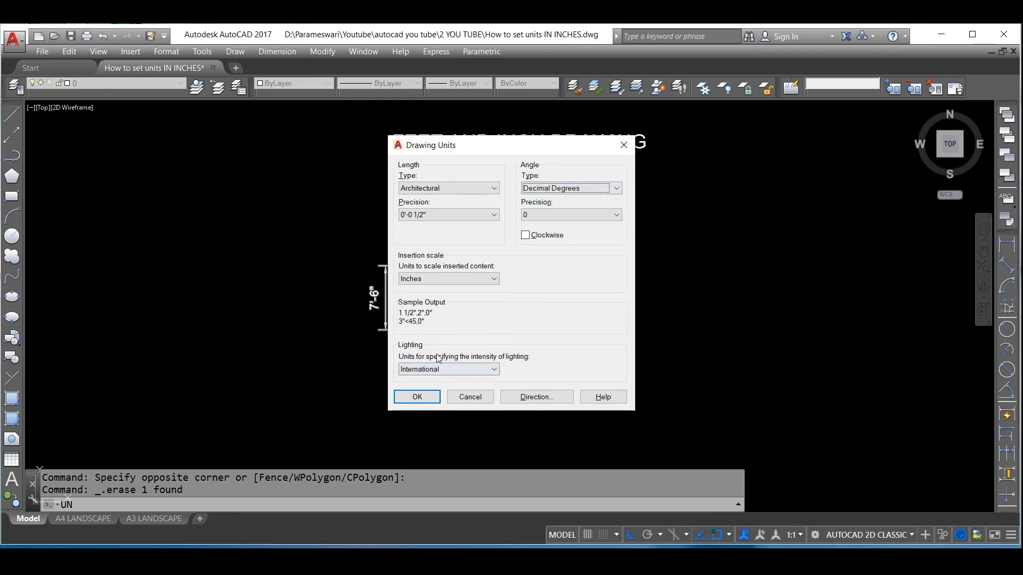
{"action": "left_click", "coordinate": [448, 370]}
{"action": "left_click", "coordinate": [448, 378]}
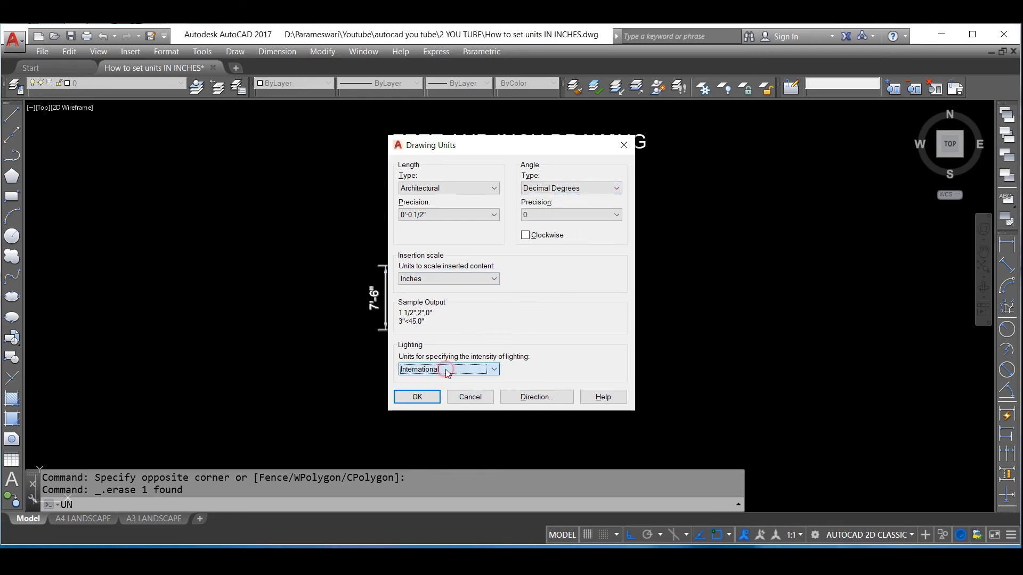
{"action": "left_click", "coordinate": [418, 398]}
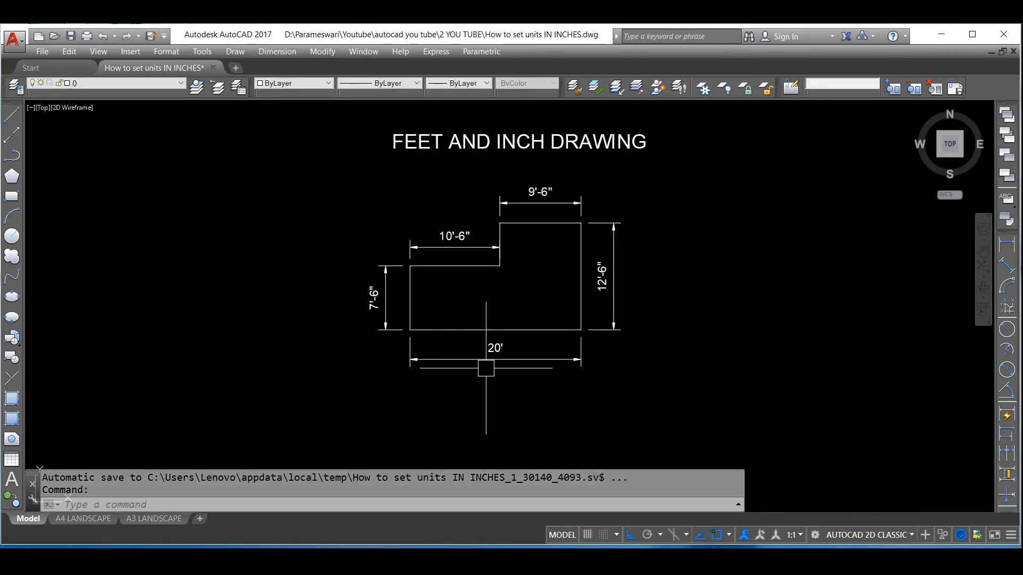
Start a line profile beside the feet and inch drawing with a 20' bottom edge to the right and a 12'6" edge upward
{"action": "scroll", "coordinate": [405, 349], "scroll_direction": "down", "scroll_amount": 2}
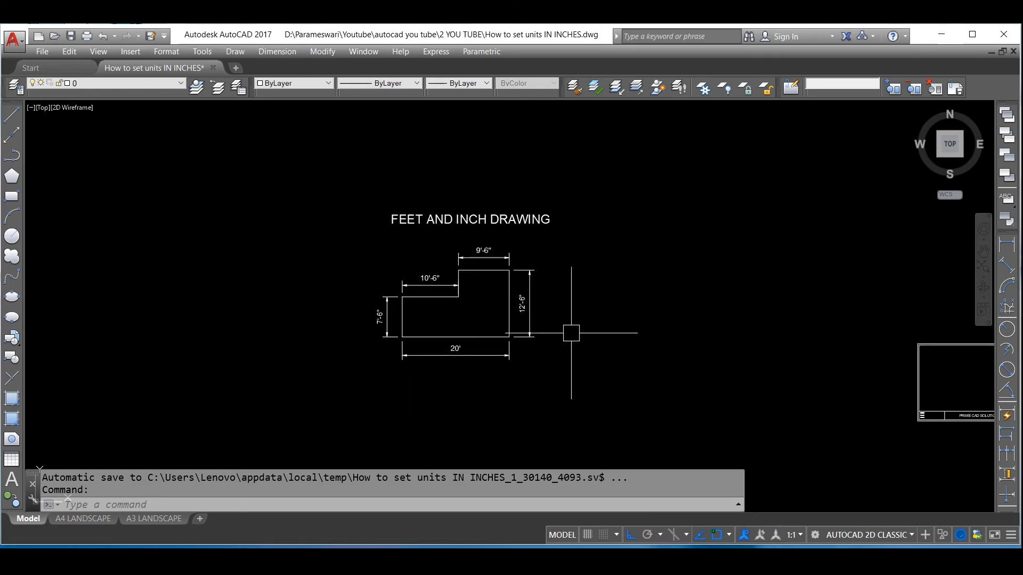
{"action": "scroll", "coordinate": [571, 333], "scroll_direction": "up", "scroll_amount": 2}
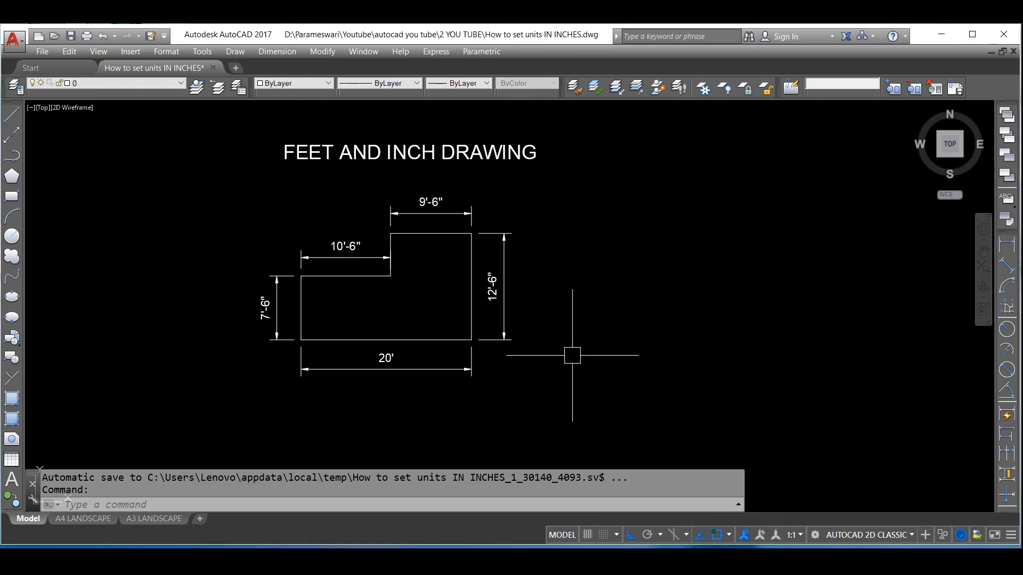
{"action": "type", "text": "L"}
{"action": "key", "text": "Return"}
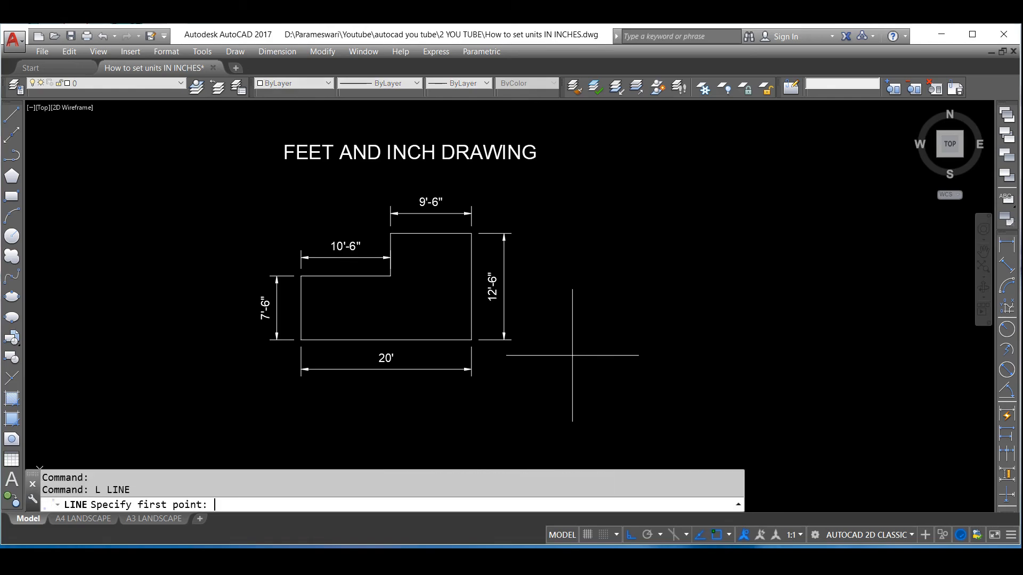
{"action": "left_click", "coordinate": [583, 337]}
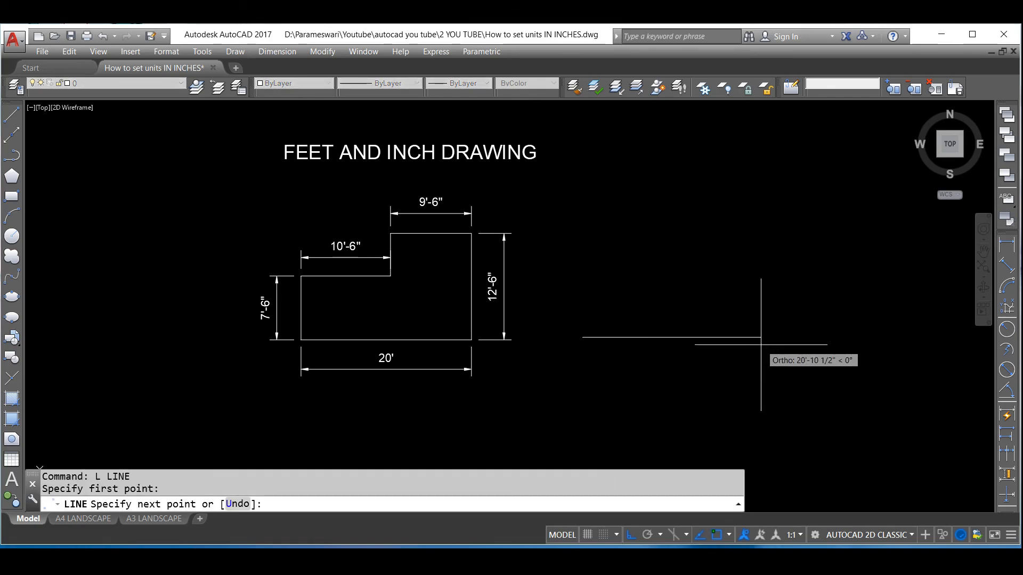
{"action": "type", "text": "2"}
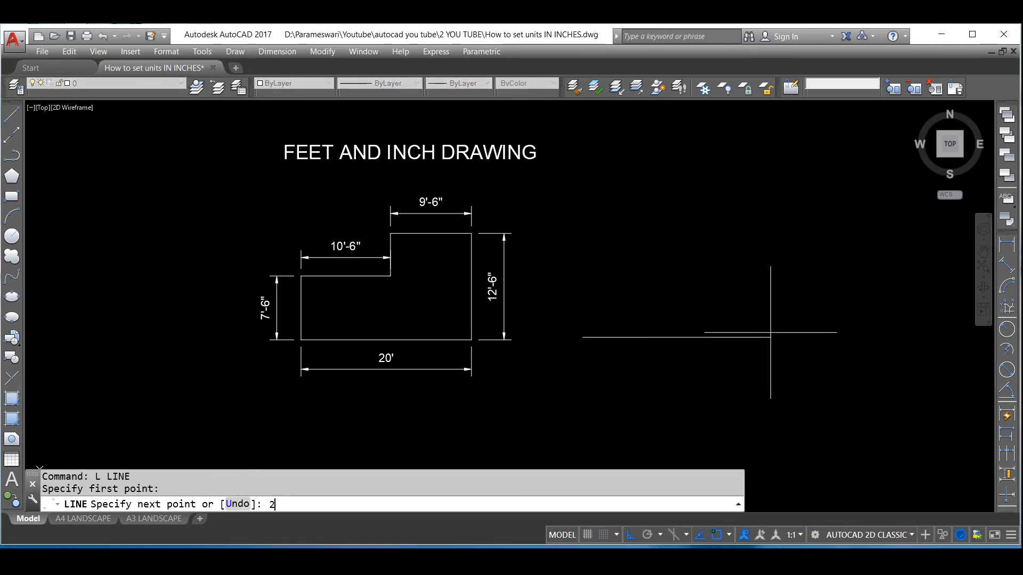
{"action": "type", "text": "0'"}
{"action": "key", "text": "Return"}
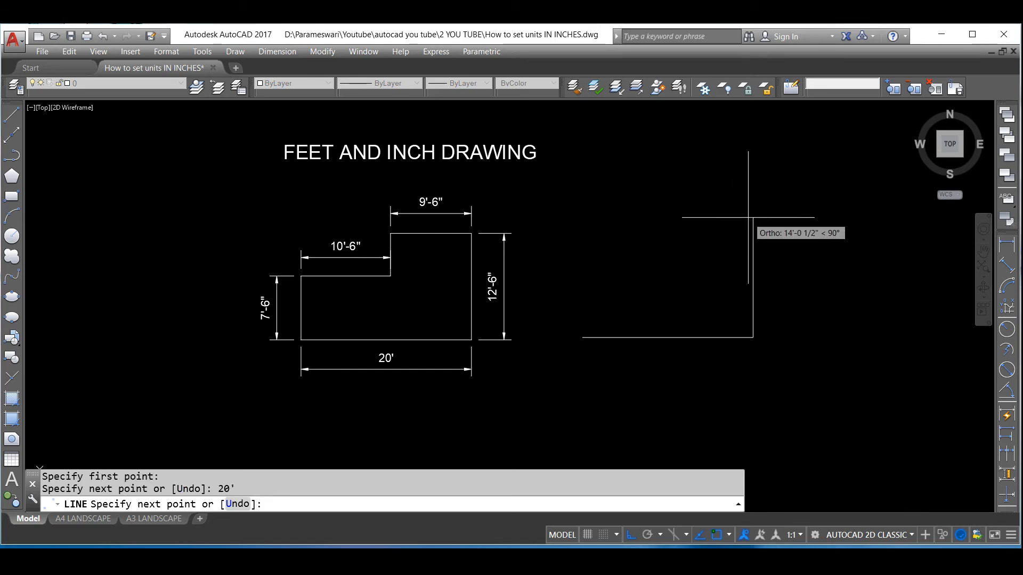
{"action": "type", "text": "12"}
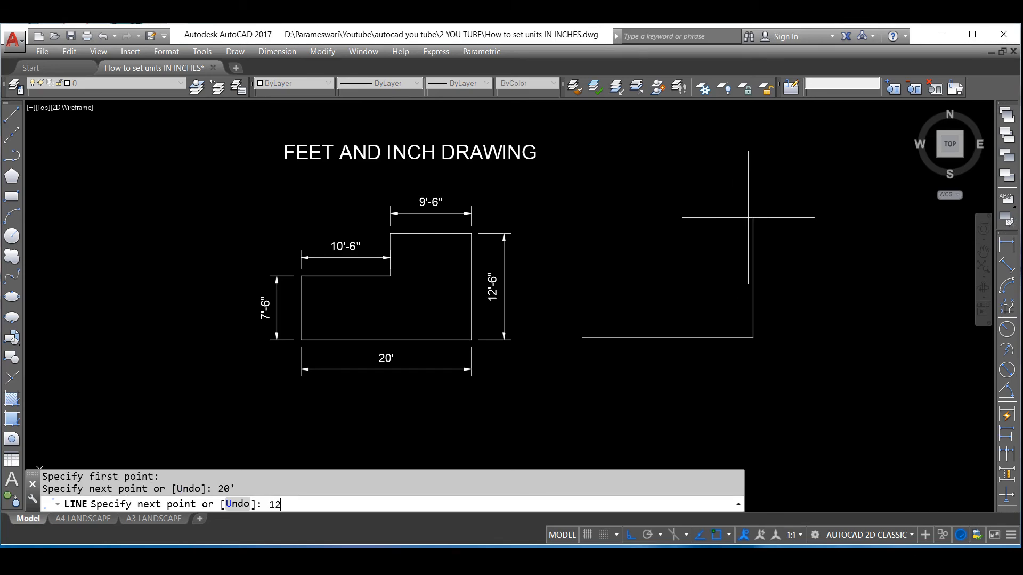
{"action": "type", "text": "'6"}
{"action": "key", "text": "Return"}
Continue the profile 9'6" left, 5' down and 10'6" left, closing it at the start point and ending the line
{"action": "type", "text": "9'6"}
{"action": "key", "text": "Return"}
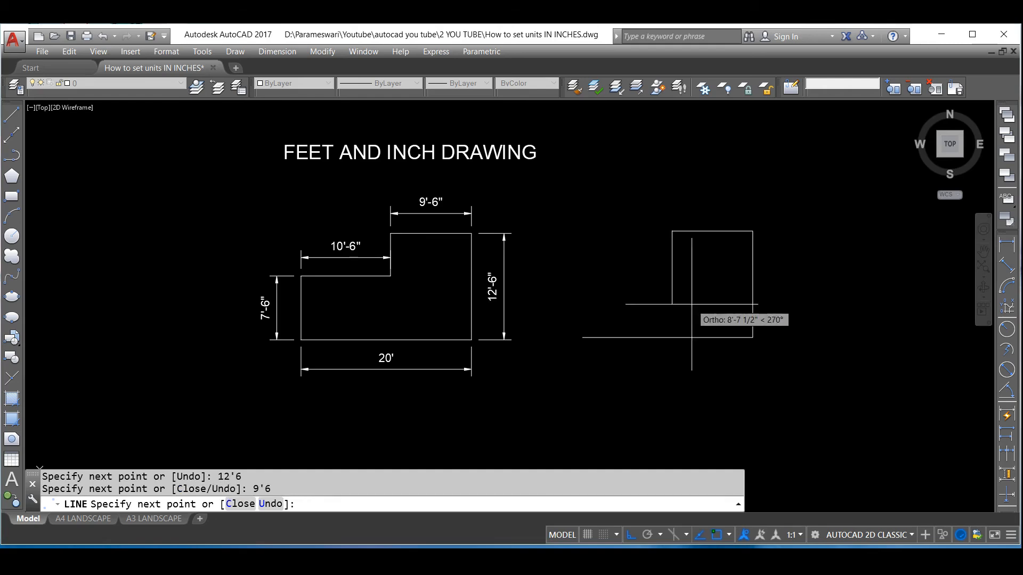
{"action": "type", "text": "5'"}
{"action": "key", "text": "Return"}
{"action": "type", "text": "10'6"}
{"action": "key", "text": "Return"}
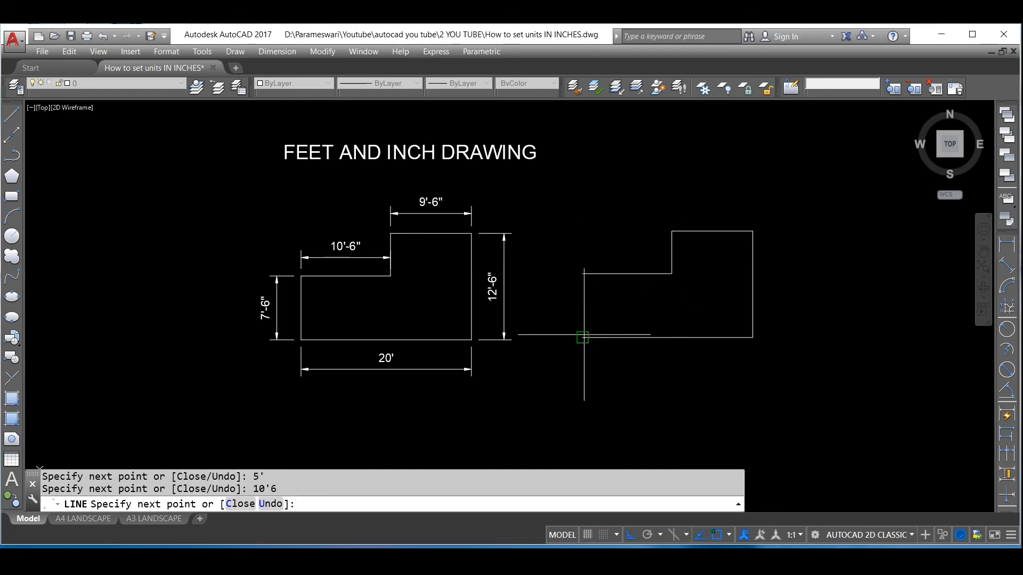
{"action": "key", "text": "Return"}
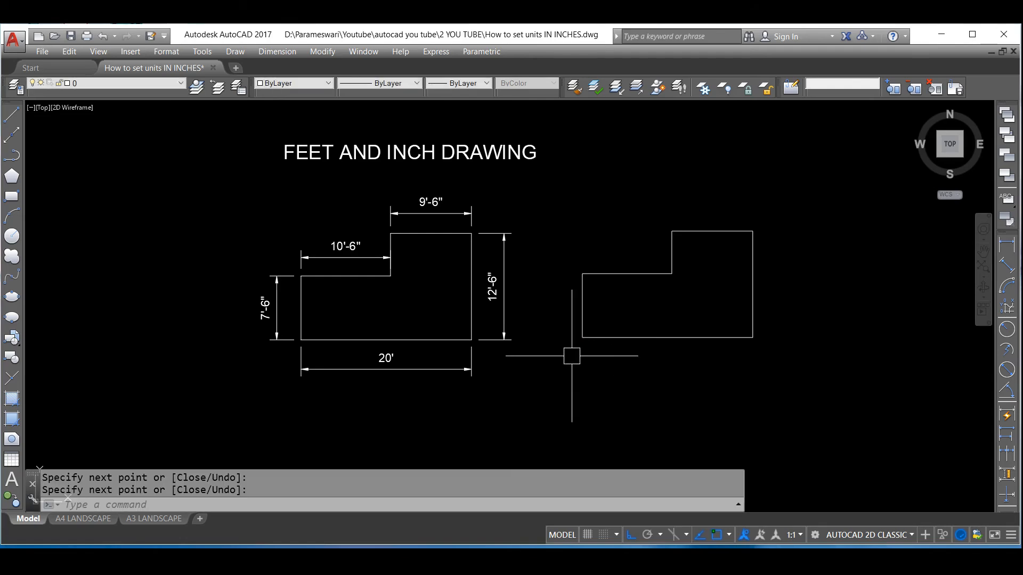
Create a new dimension style named STANDARD INCHES based on Copy of Standard 1 and continue to its settings
{"action": "scroll", "coordinate": [616, 399], "scroll_direction": "down", "scroll_amount": 2}
{"action": "scroll", "coordinate": [619, 308], "scroll_direction": "up", "scroll_amount": 6}
{"action": "scroll", "coordinate": [523, 333], "scroll_direction": "down", "scroll_amount": 2}
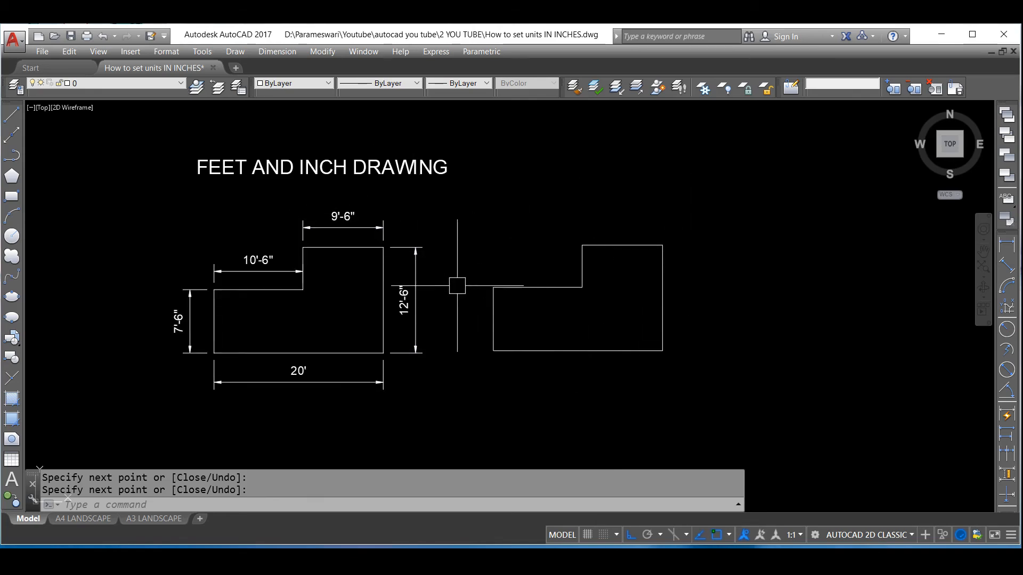
{"action": "type", "text": "D"}
{"action": "key", "text": "Return"}
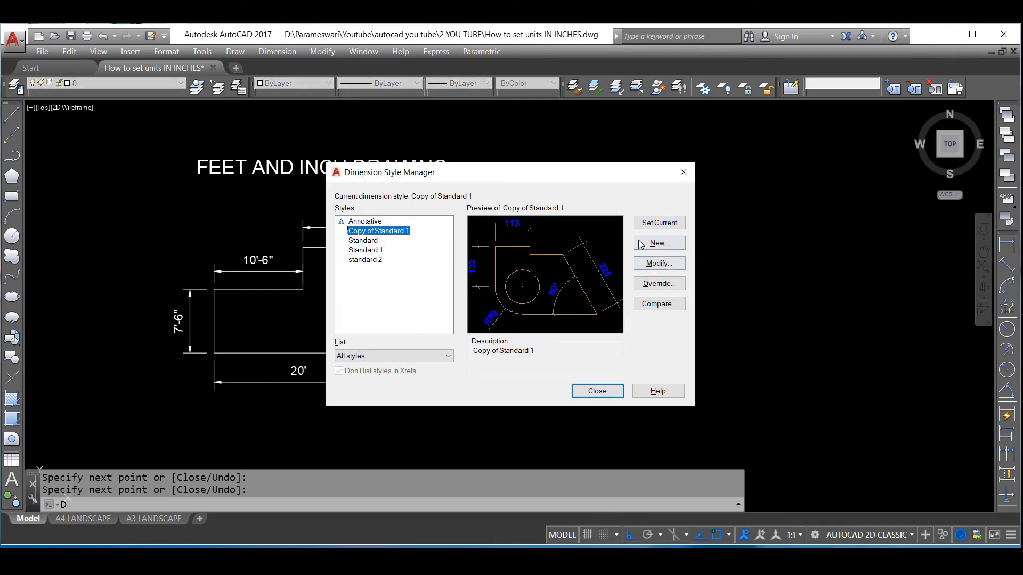
{"action": "left_click", "coordinate": [658, 243]}
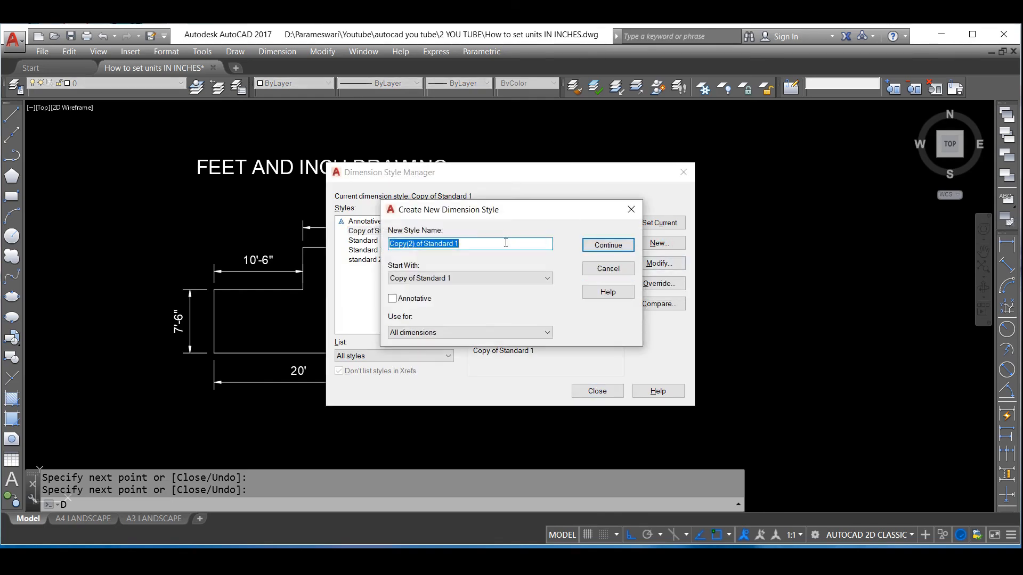
{"action": "left_click_drag", "start_coordinate": [481, 249], "coordinate": [389, 248]}
{"action": "type", "text": "STANDARD"}
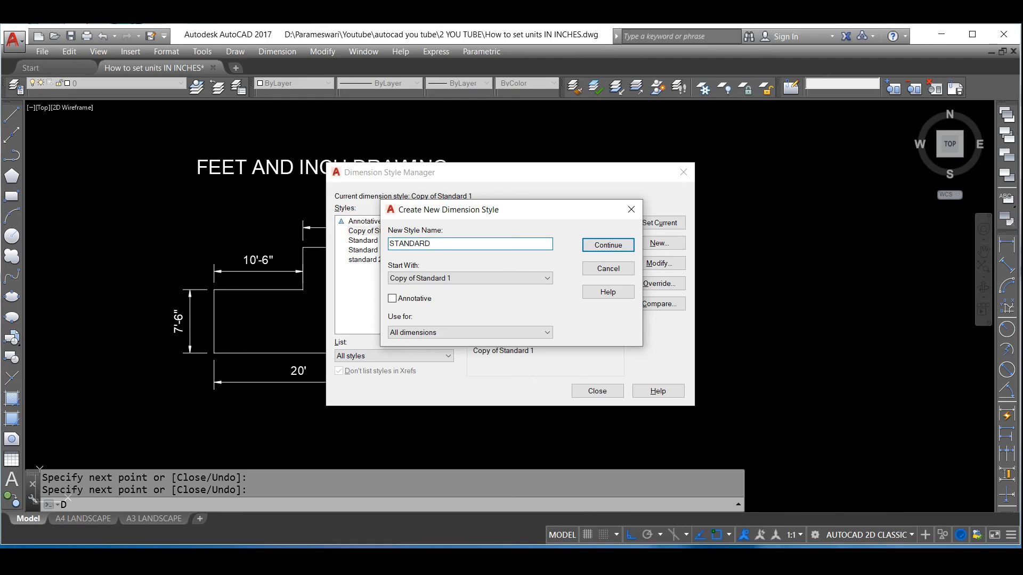
{"action": "type", "text": "INCHES"}
{"action": "left_click", "coordinate": [602, 246]}
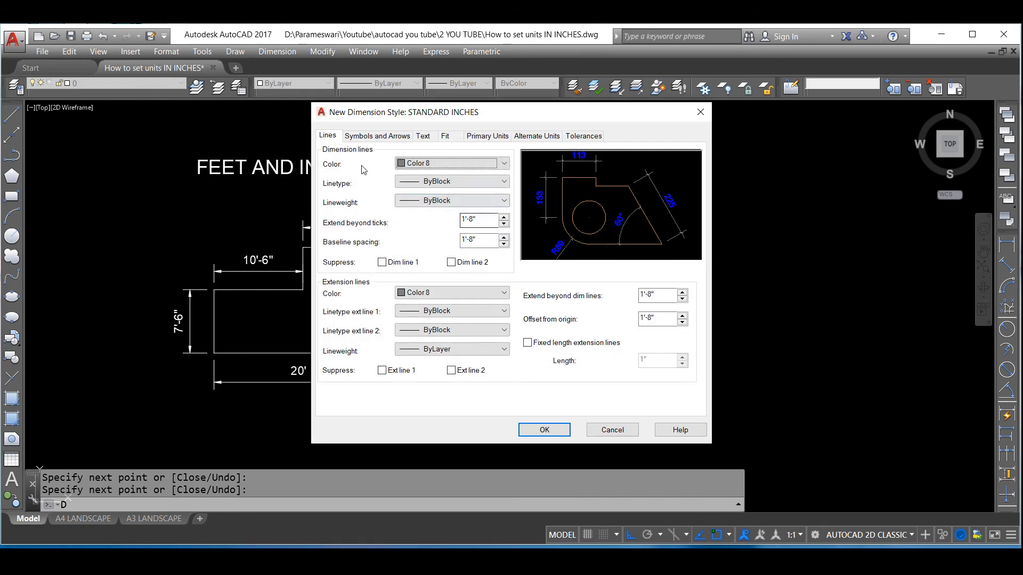
Set the dimension line color of the STANDARD INCHES style to Color 8
{"action": "left_click", "coordinate": [431, 164]}
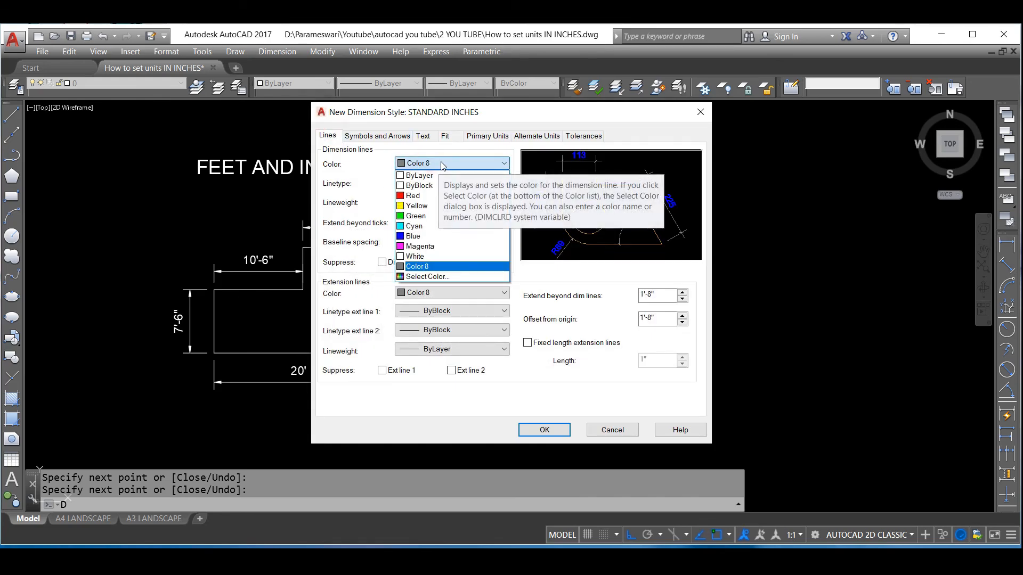
{"action": "left_click", "coordinate": [439, 165]}
{"action": "left_click", "coordinate": [438, 164]}
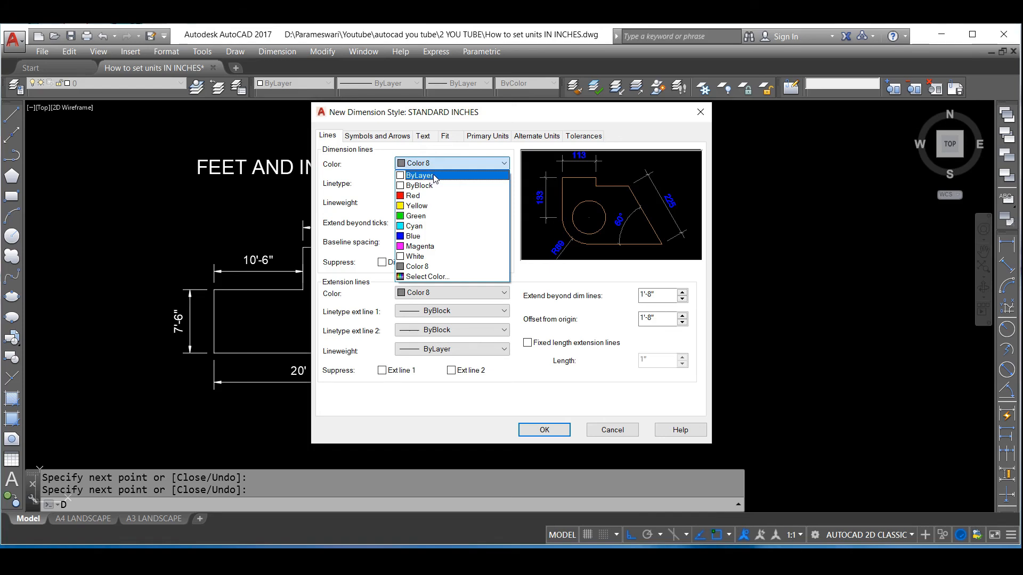
{"action": "left_click", "coordinate": [421, 267]}
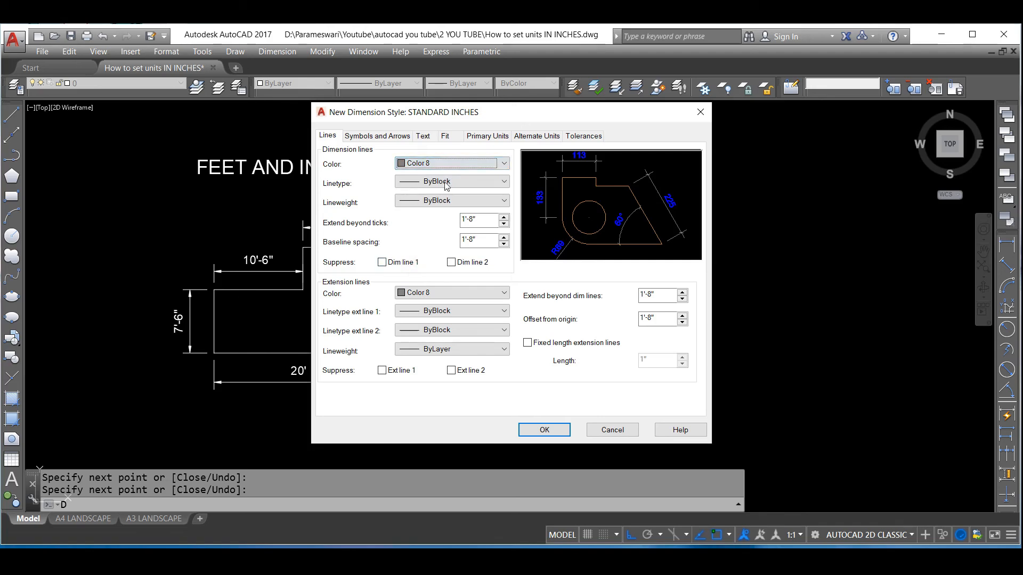
Set the dimension line linetype of the STANDARD INCHES style to ByLayer
{"action": "left_click", "coordinate": [435, 182]}
{"action": "left_click", "coordinate": [437, 194]}
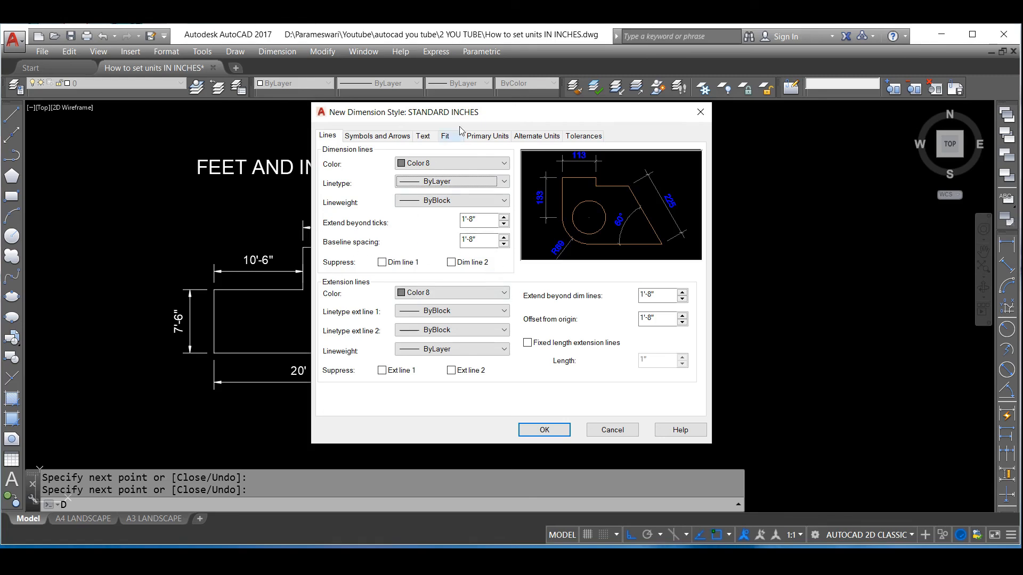
{"action": "left_click_drag", "start_coordinate": [478, 112], "coordinate": [600, 127]}
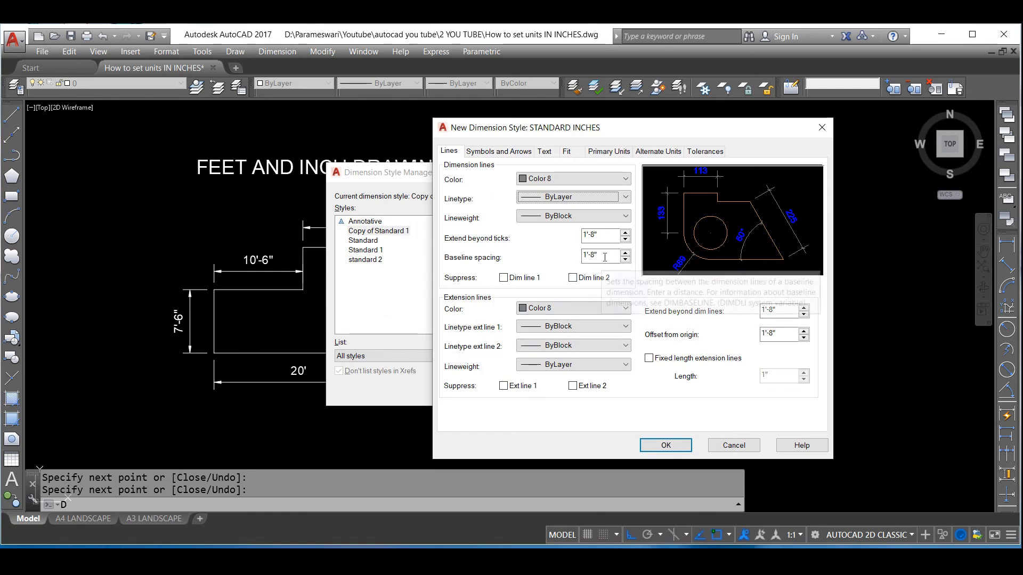
Set baseline spacing, extension beyond ticks, extension beyond dimension lines and offset from origin to 10" each
{"action": "left_click_drag", "start_coordinate": [607, 255], "coordinate": [531, 275]}
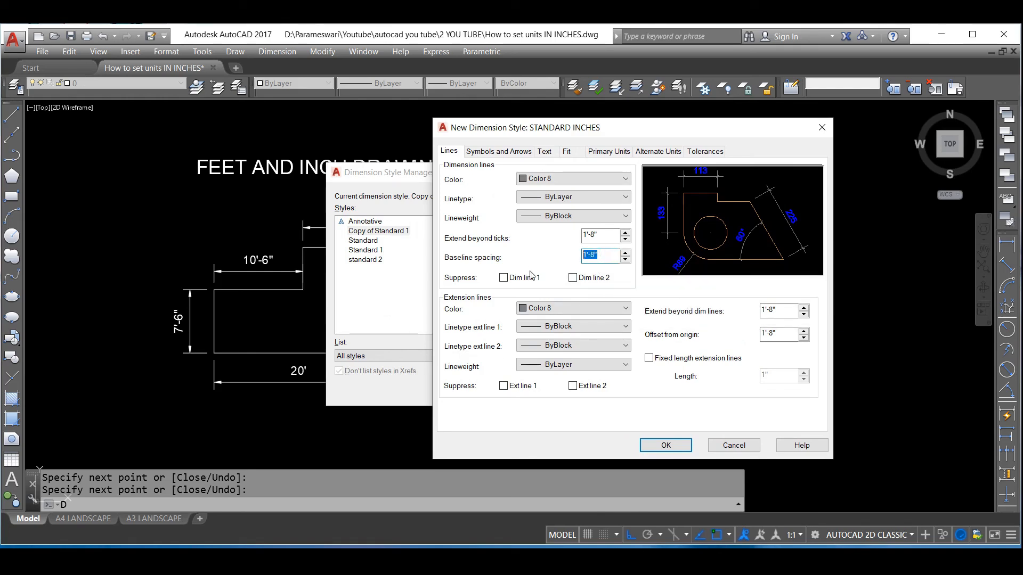
{"action": "double_click", "coordinate": [603, 235]}
{"action": "type", "text": "10"}
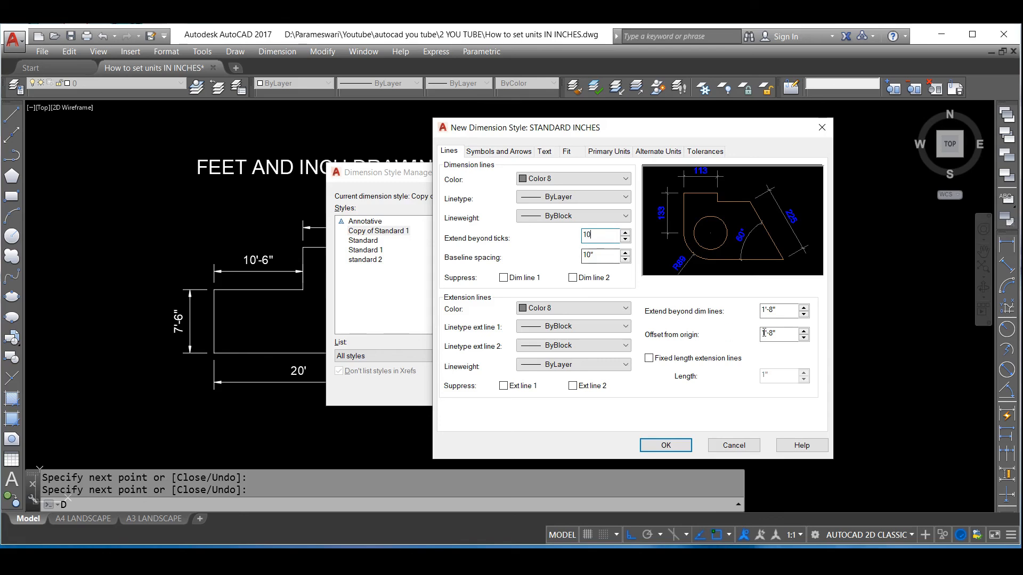
{"action": "double_click", "coordinate": [783, 309]}
{"action": "type", "text": "10"}
{"action": "double_click", "coordinate": [780, 334]}
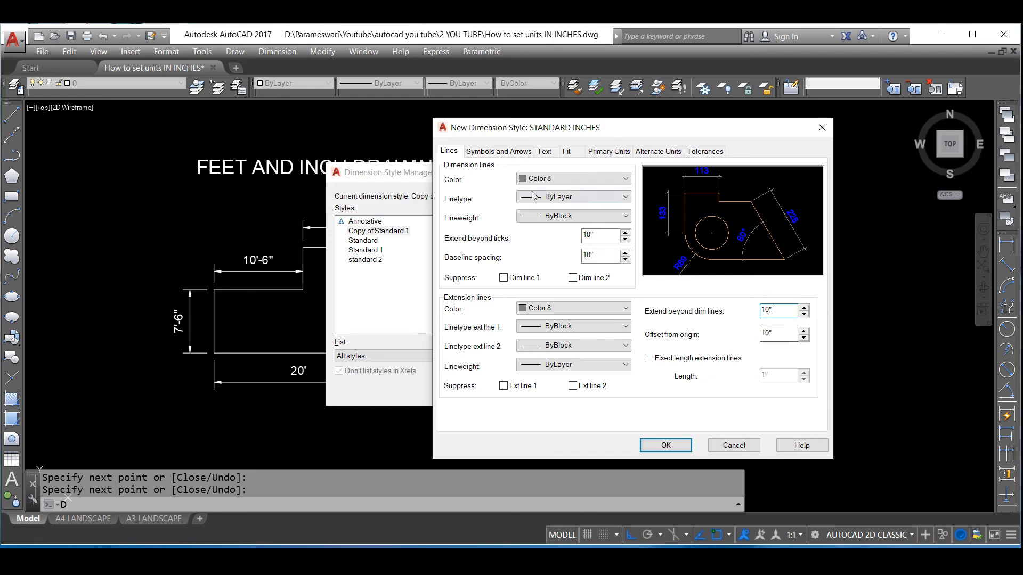
Use Architectural tick for the first and second arrowheads with an arrow size of 10"
{"action": "left_click", "coordinate": [494, 153]}
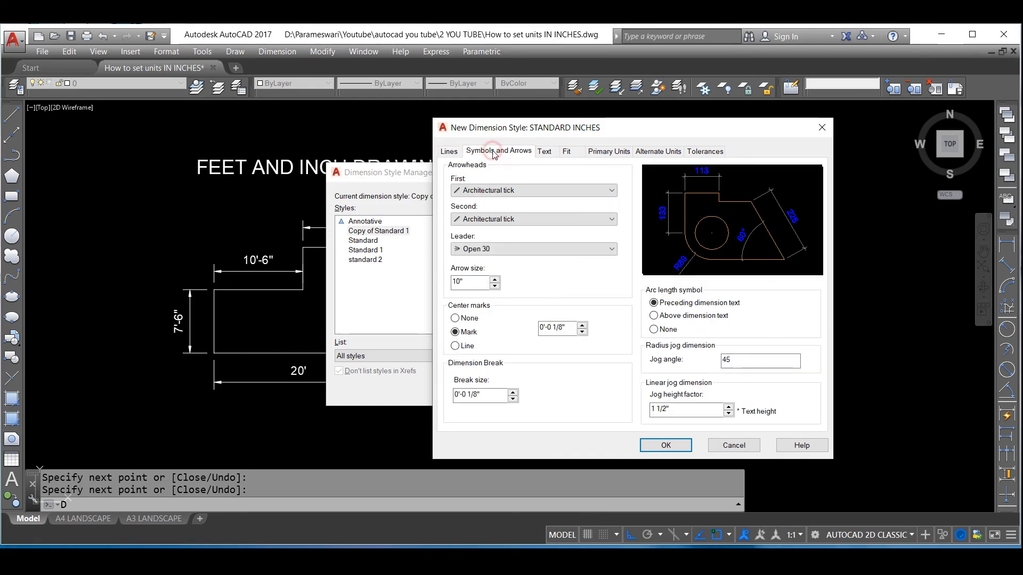
{"action": "left_click", "coordinate": [510, 191]}
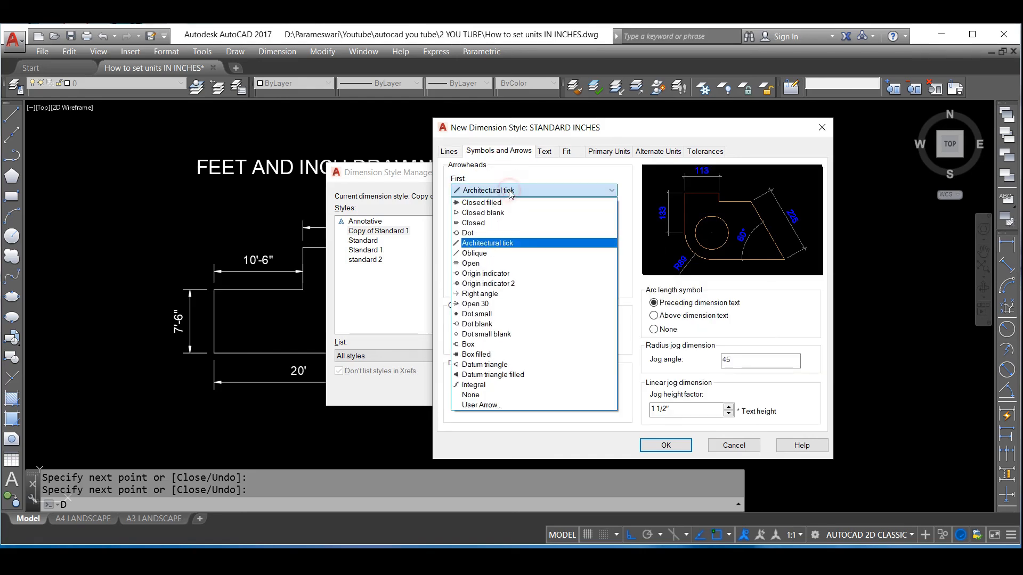
{"action": "left_click", "coordinate": [487, 244]}
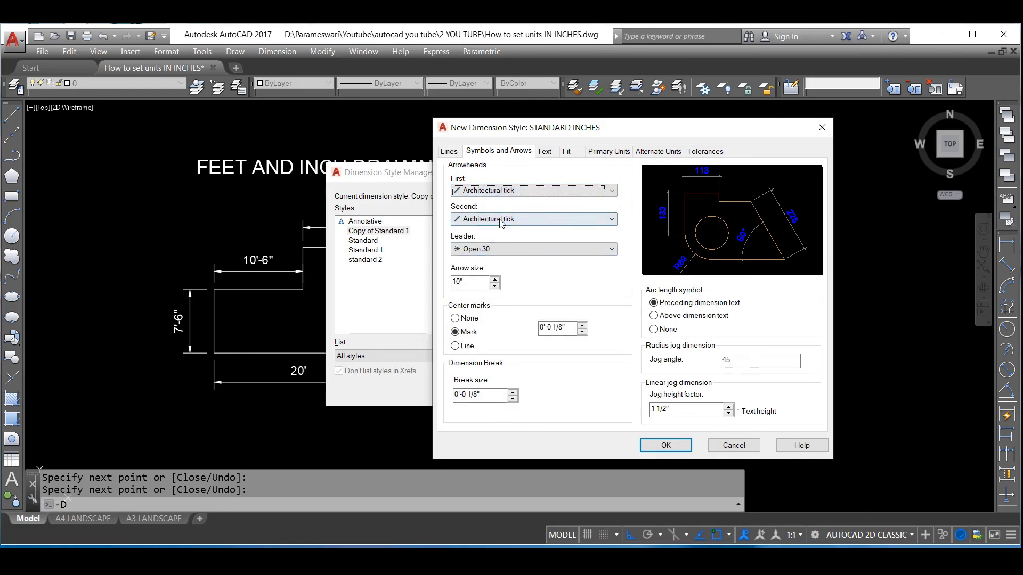
{"action": "left_click", "coordinate": [502, 220]}
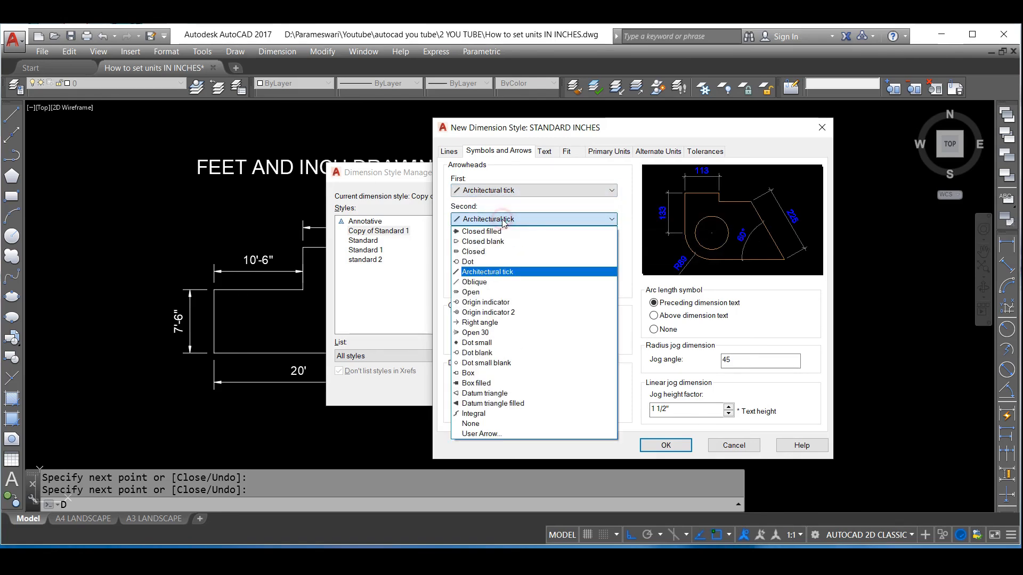
{"action": "left_click", "coordinate": [502, 221]}
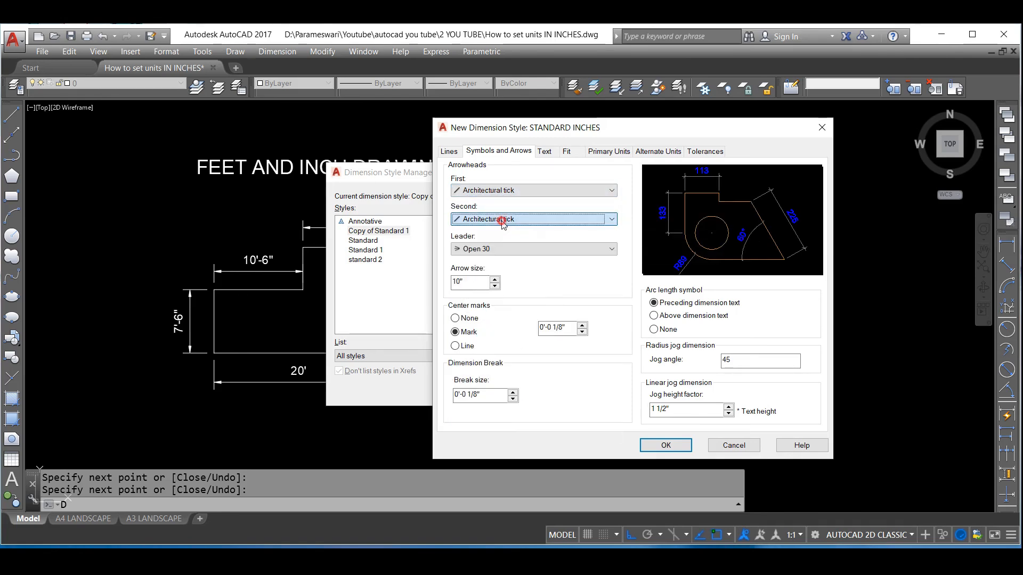
{"action": "left_click", "coordinate": [470, 284]}
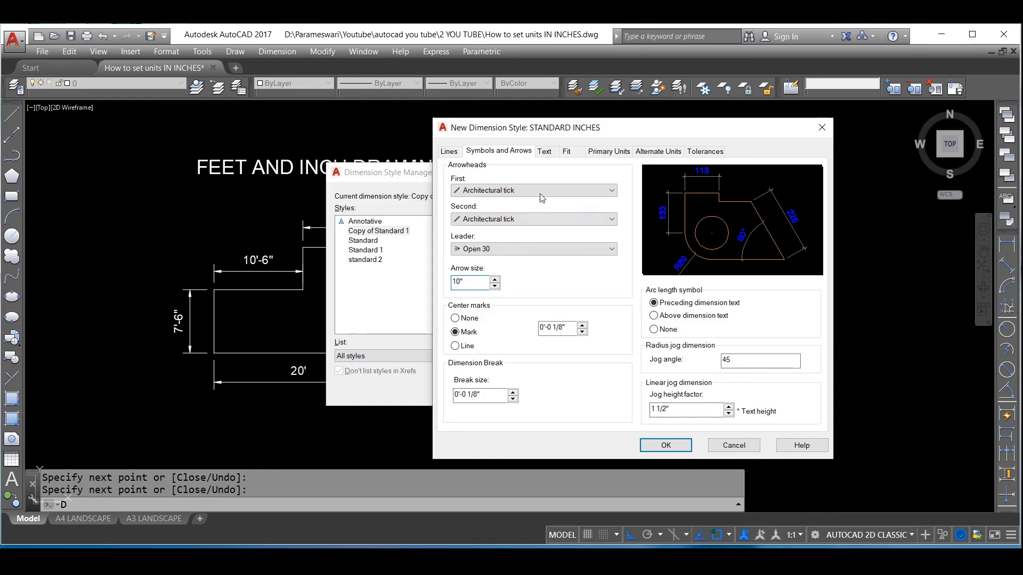
Set the dimension text height to 12" and its offset from the dimension line to 10"
{"action": "left_click", "coordinate": [544, 152]}
{"action": "left_click", "coordinate": [603, 245]}
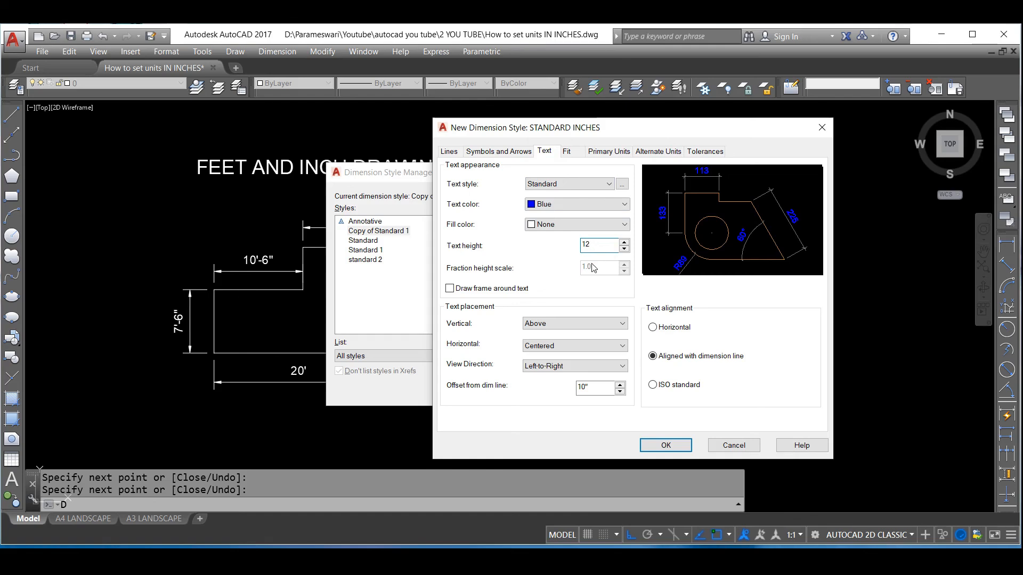
{"action": "left_click", "coordinate": [600, 389]}
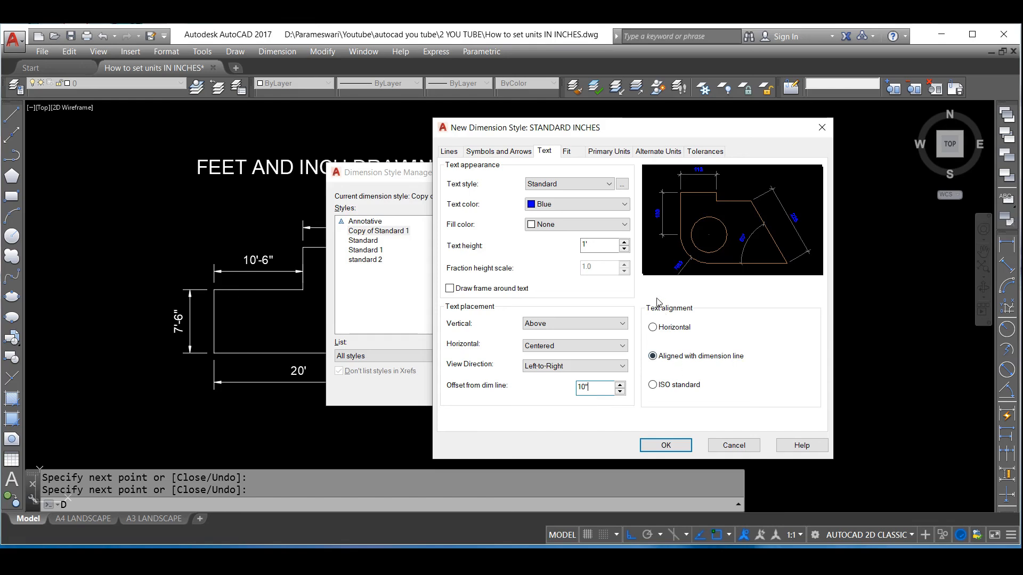
Set the style's primary linear units to Architectural with 0'-0 1/2" precision and Horizontal fraction format
{"action": "left_click", "coordinate": [571, 152]}
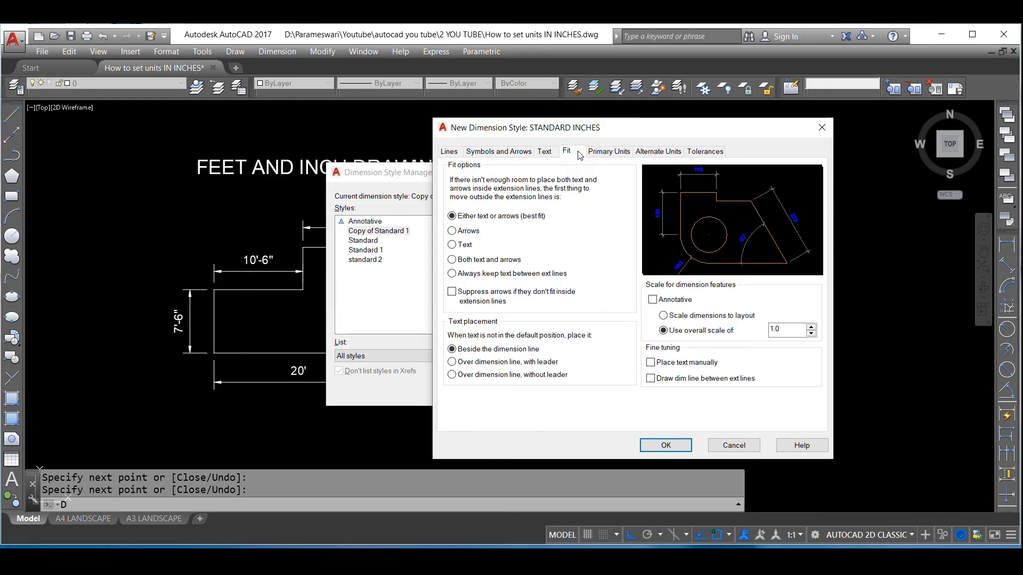
{"action": "left_click", "coordinate": [617, 153]}
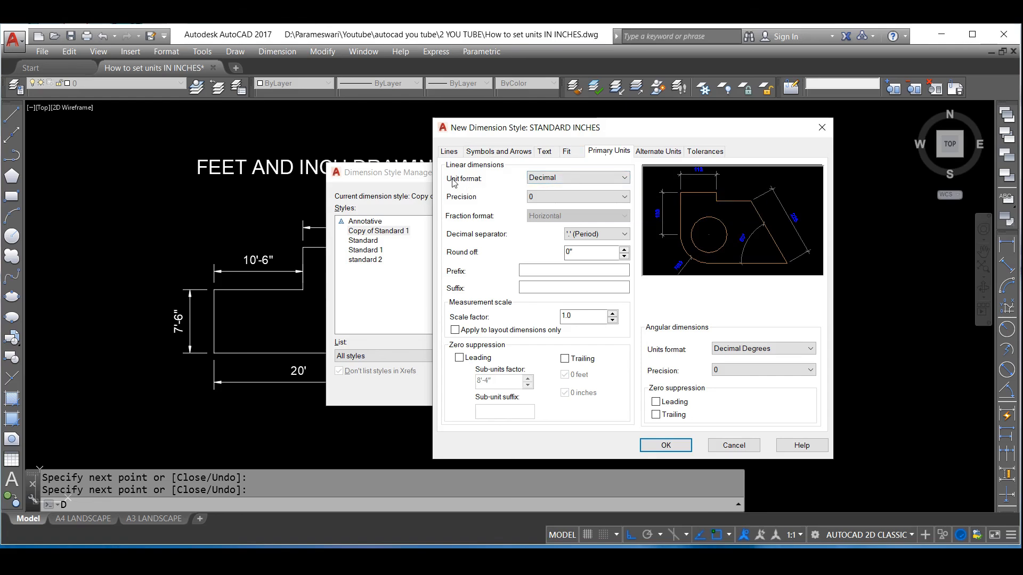
{"action": "left_click", "coordinate": [549, 181]}
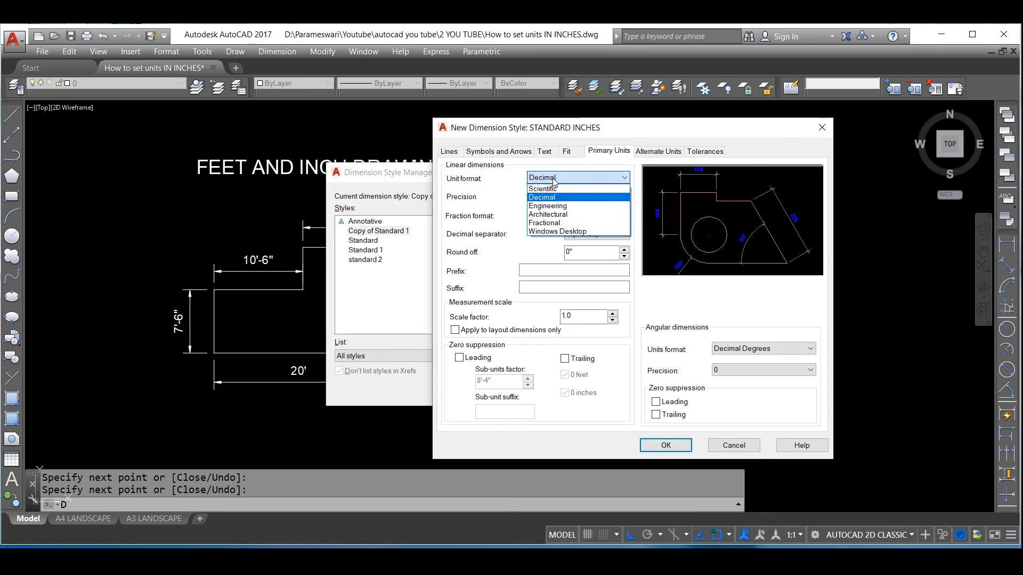
{"action": "left_click", "coordinate": [556, 214]}
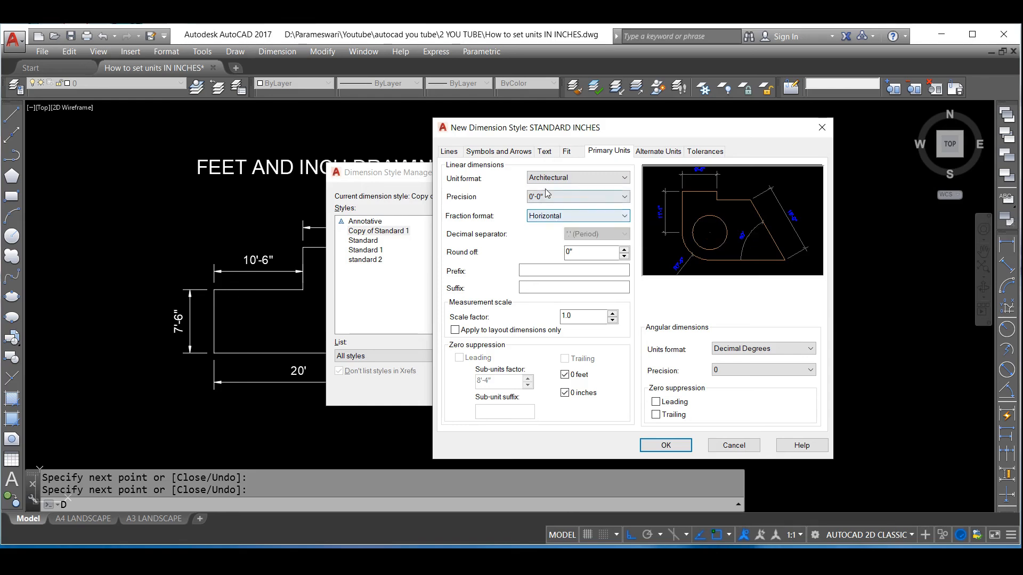
{"action": "left_click", "coordinate": [539, 197]}
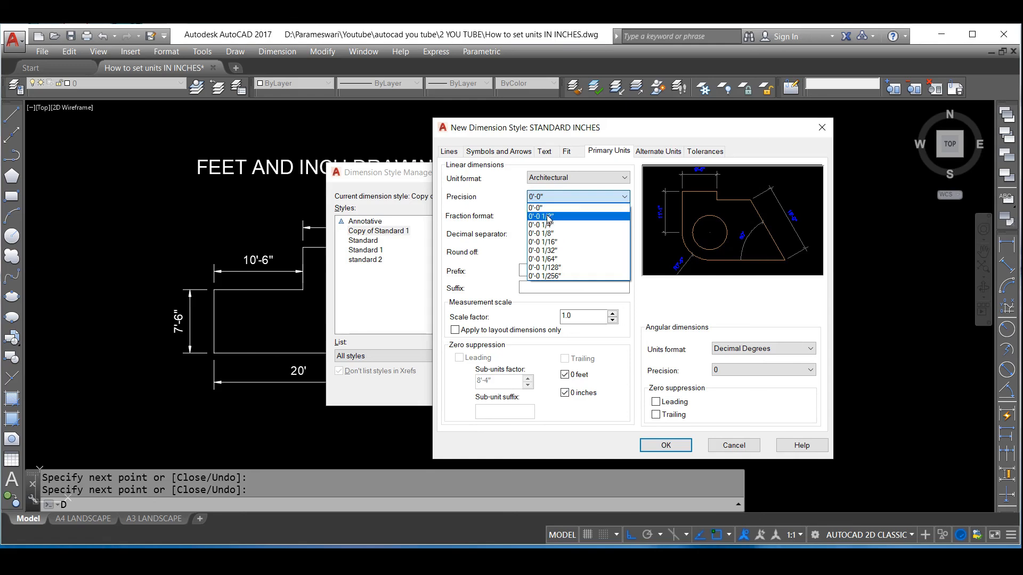
{"action": "left_click", "coordinate": [549, 217]}
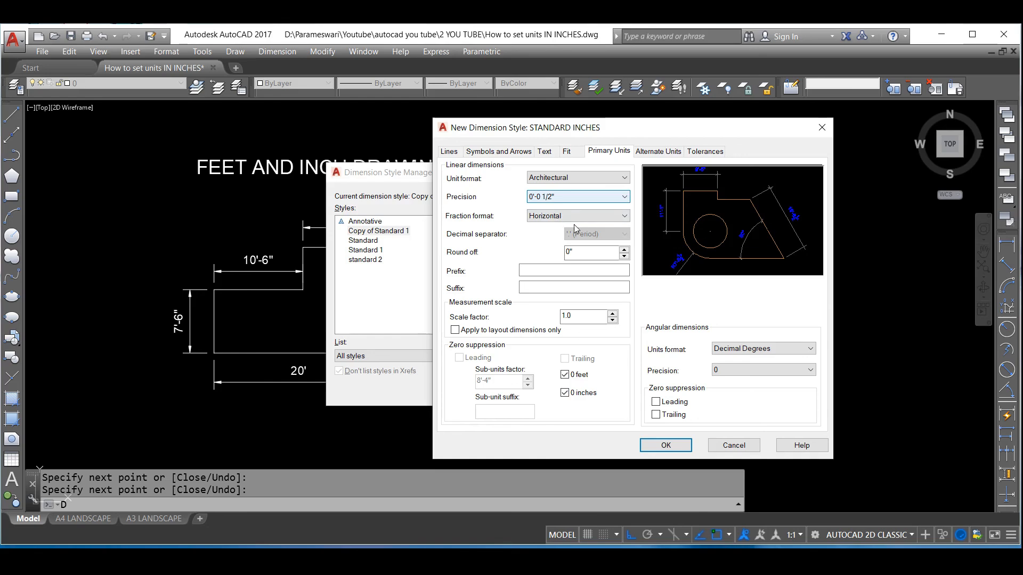
{"action": "left_click", "coordinate": [558, 216]}
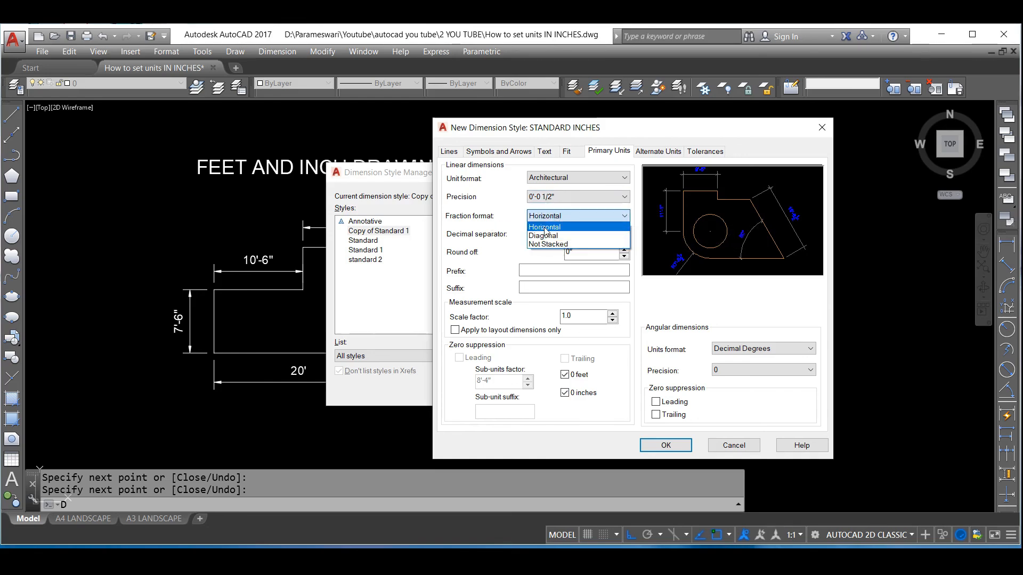
{"action": "left_click", "coordinate": [546, 229]}
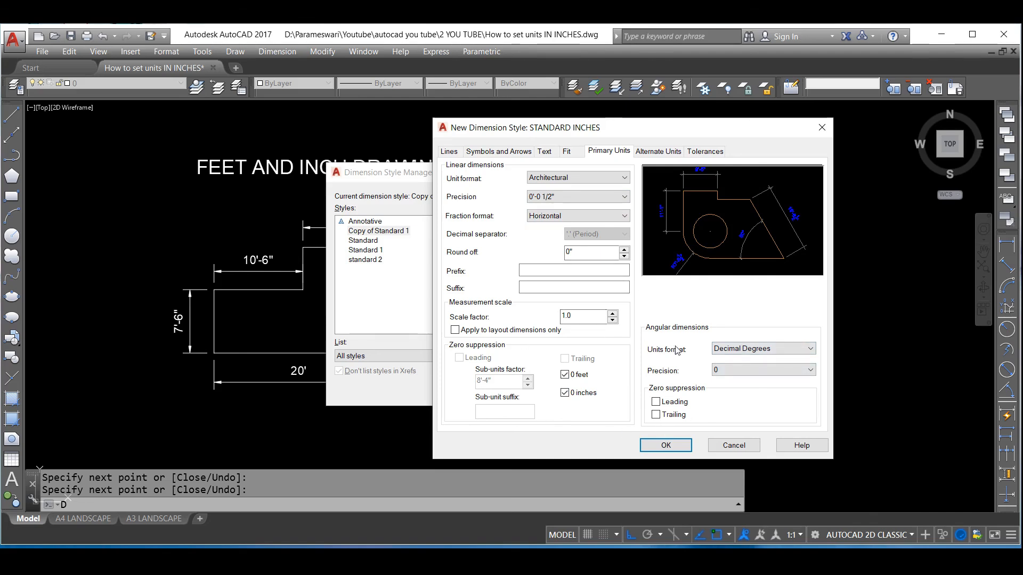
Save the STANDARD INCHES style, make it the current dimension style and close the style manager
{"action": "left_click", "coordinate": [670, 447]}
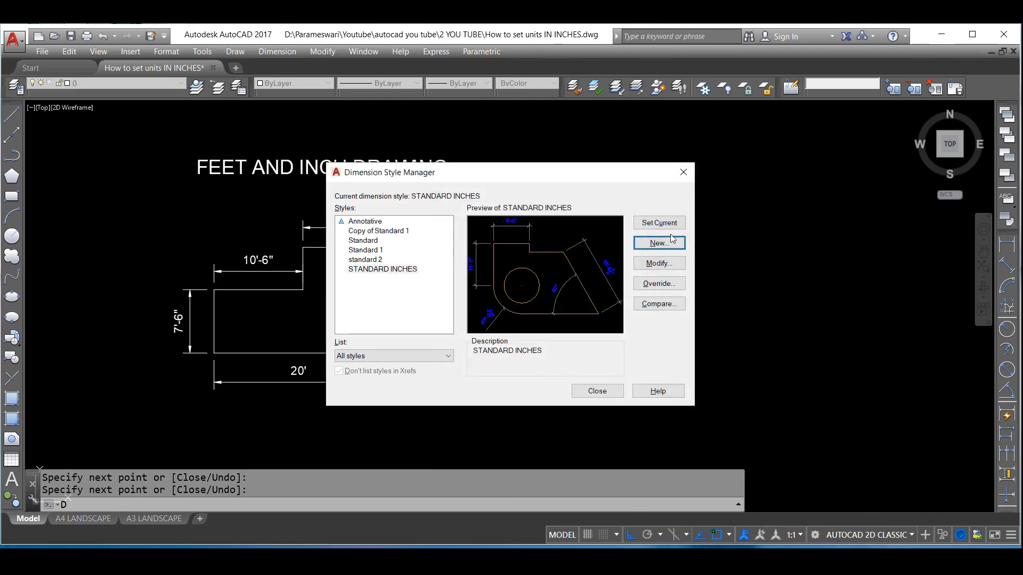
{"action": "left_click", "coordinate": [646, 223]}
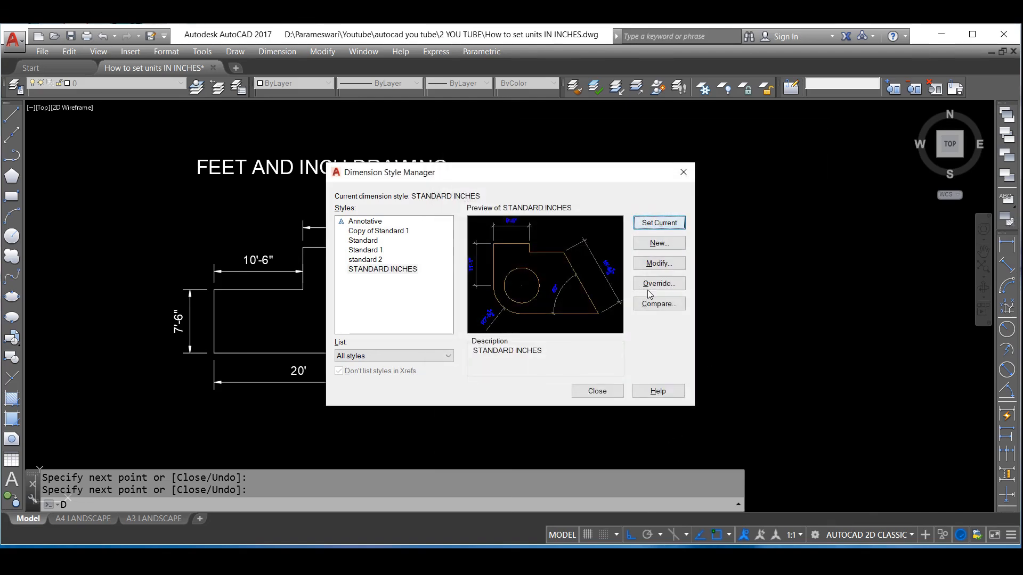
{"action": "left_click", "coordinate": [597, 391]}
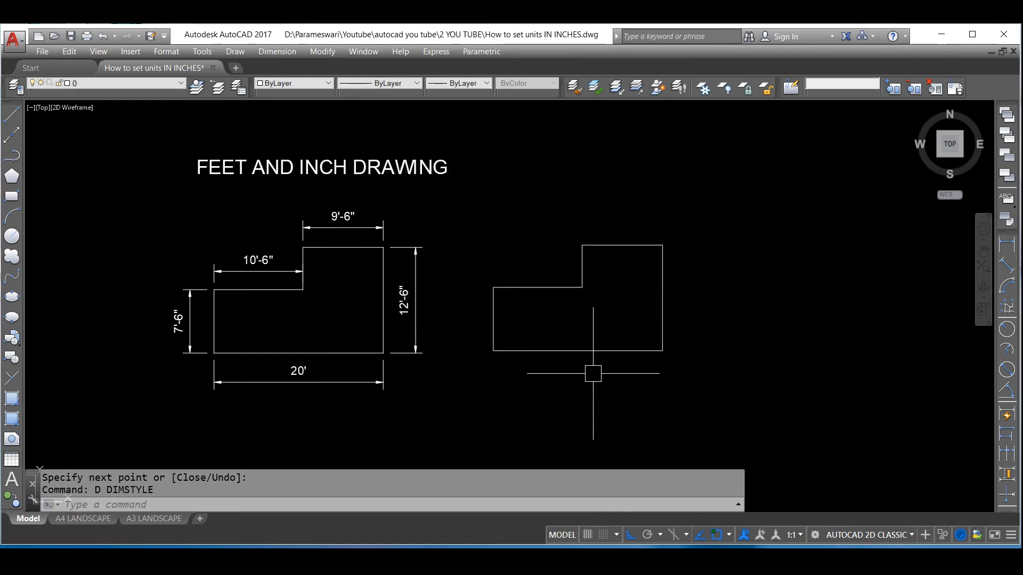
Add linear dimensions below the new profile's bottom edge and outside its tall right-hand edge
{"action": "type", "text": "DLI"}
{"action": "key", "text": "Return"}
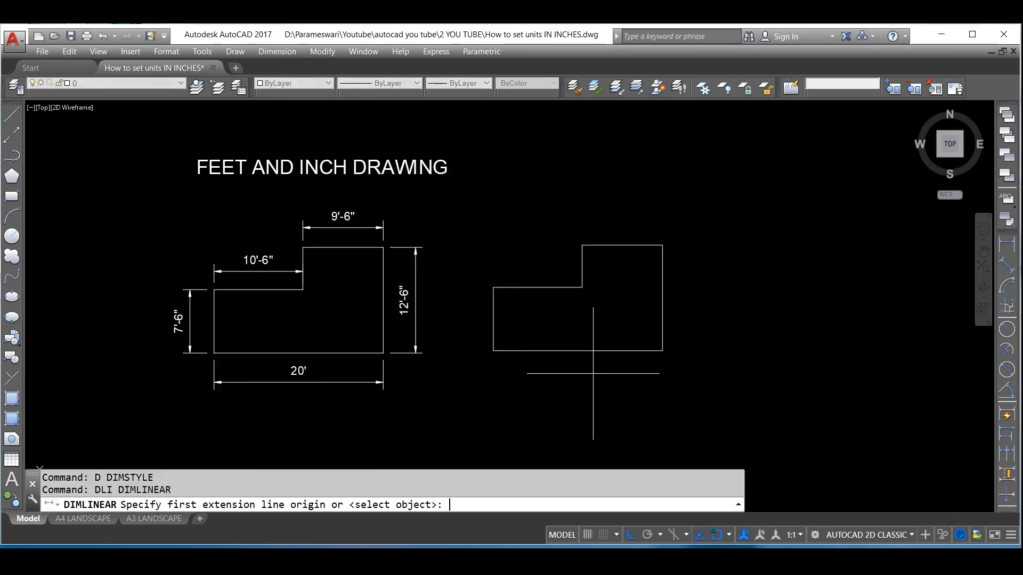
{"action": "left_click", "coordinate": [493, 350]}
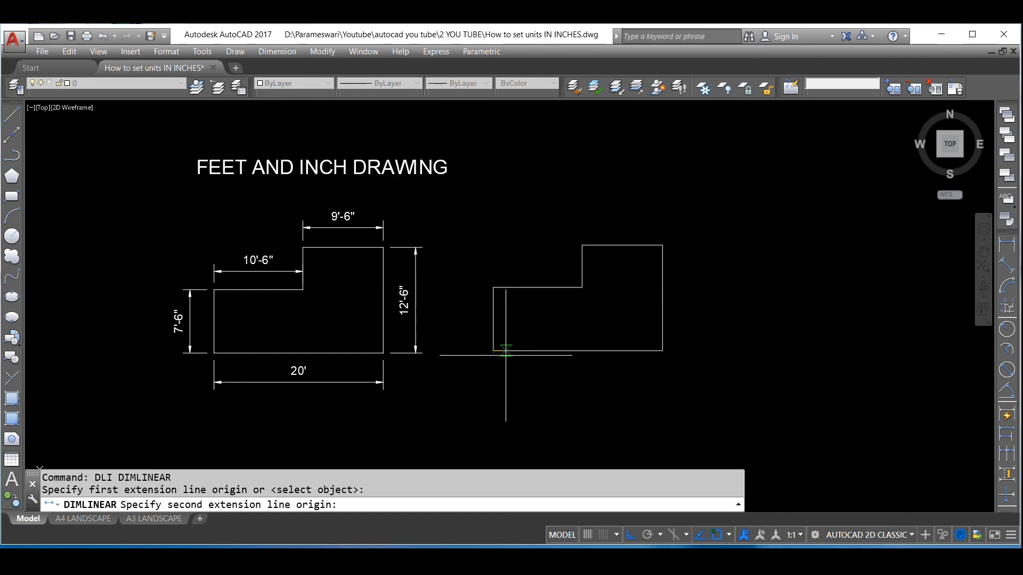
{"action": "left_click", "coordinate": [662, 350]}
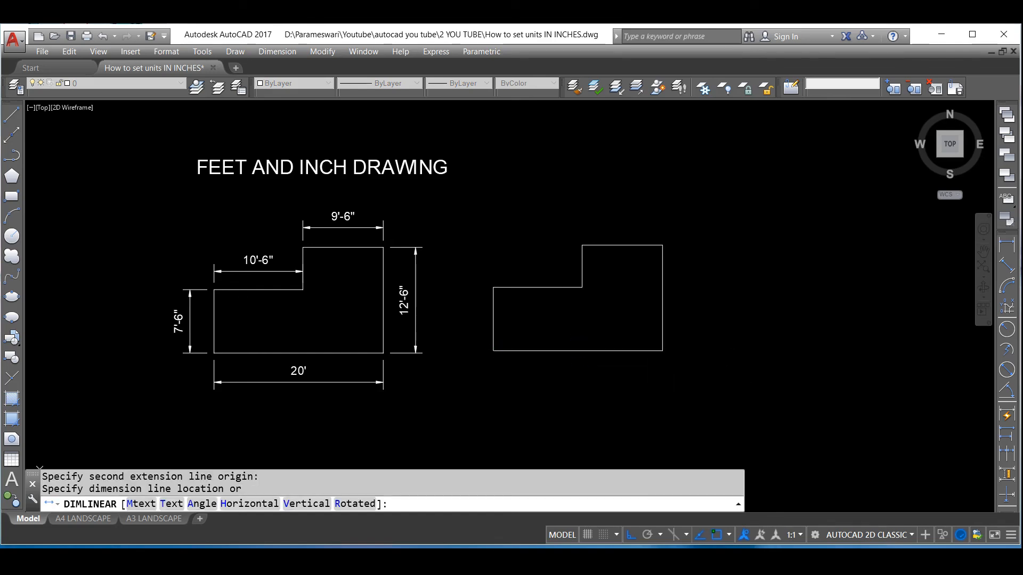
{"action": "left_click", "coordinate": [663, 382]}
{"action": "key", "text": "Return"}
{"action": "left_click", "coordinate": [663, 352]}
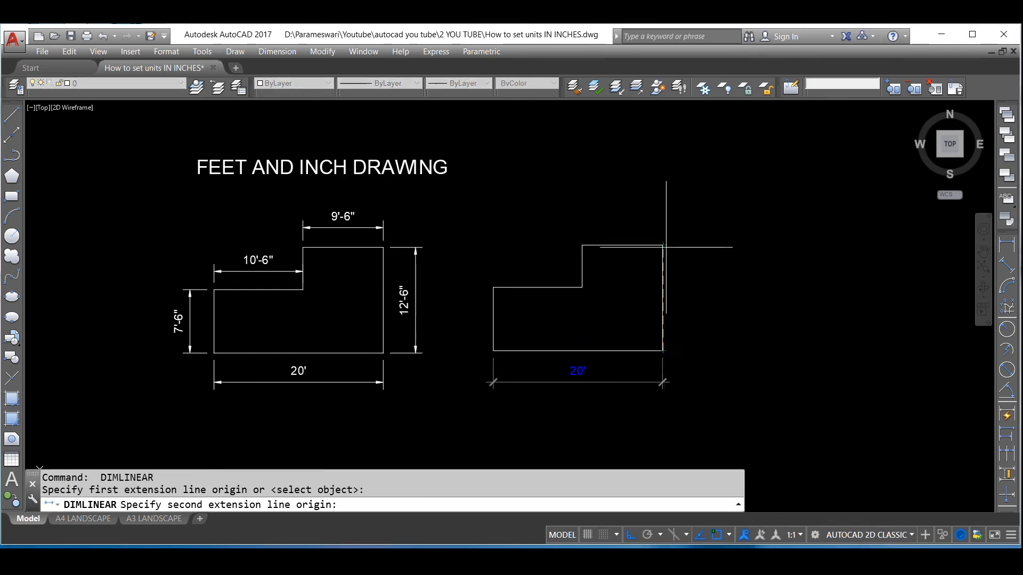
{"action": "left_click", "coordinate": [665, 246]}
{"action": "scroll", "coordinate": [687, 282], "scroll_direction": "up", "scroll_amount": 2}
{"action": "left_click", "coordinate": [693, 283]}
Add linear dimensions to the new profile's top edge and to the short vertical edge of the notch
{"action": "key", "text": "Return"}
{"action": "left_click", "coordinate": [648, 223]}
{"action": "left_click", "coordinate": [521, 224]}
{"action": "left_click", "coordinate": [528, 196]}
{"action": "key", "text": "Return"}
{"action": "left_click", "coordinate": [520, 222]}
{"action": "left_click", "coordinate": [521, 291]}
{"action": "left_click", "coordinate": [497, 274]}
Add a linear dimension above the notch's horizontal edge and clear the selection
{"action": "key", "text": "Return"}
{"action": "left_click", "coordinate": [520, 292]}
{"action": "left_click", "coordinate": [386, 276]}
{"action": "left_click", "coordinate": [448, 259]}
{"action": "left_click", "coordinate": [449, 259]}
{"action": "left_click", "coordinate": [434, 257]}
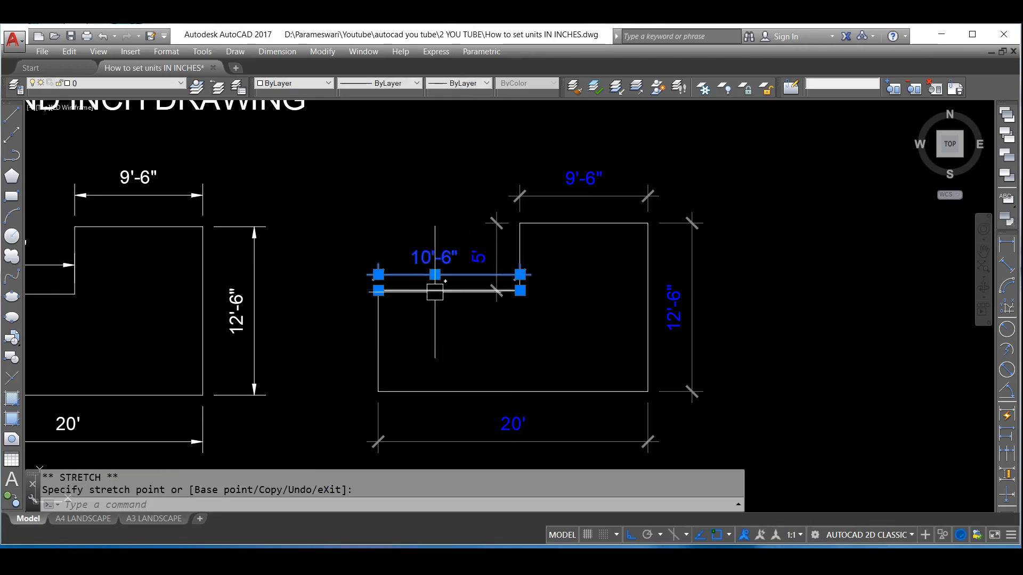
{"action": "key", "text": "Escape"}
Add a vertical linear dimension outside the new profile's left-hand edge
{"action": "type", "text": "dli"}
{"action": "key", "text": "Return"}
{"action": "left_click", "coordinate": [378, 290]}
{"action": "left_click", "coordinate": [378, 392]}
{"action": "left_click", "coordinate": [345, 341]}
{"action": "scroll", "coordinate": [548, 297], "scroll_direction": "down", "scroll_amount": 2}
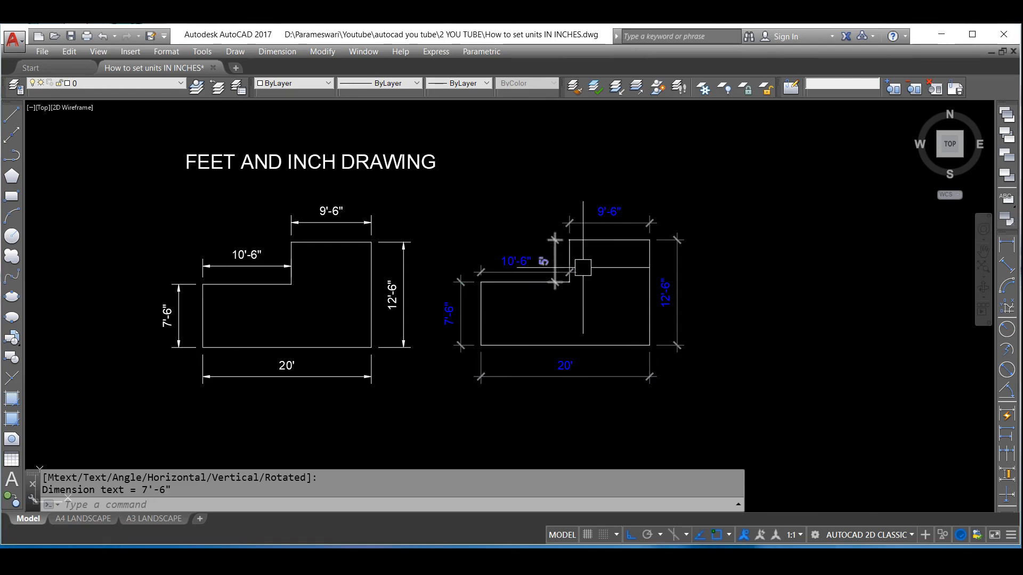
{"action": "scroll", "coordinate": [626, 213], "scroll_direction": "down", "scroll_amount": 2}
{"action": "scroll", "coordinate": [614, 196], "scroll_direction": "up", "scroll_amount": 2}
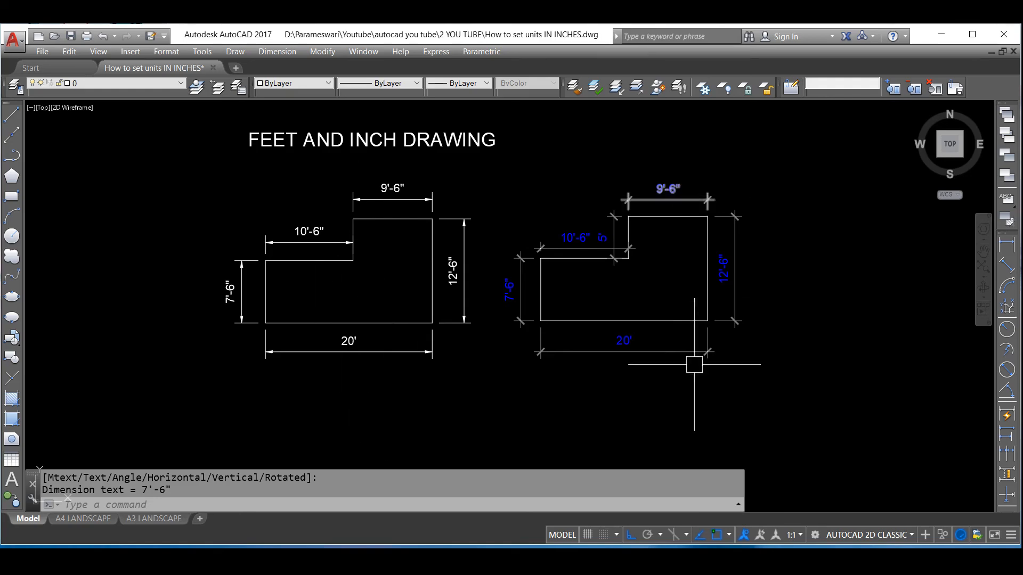